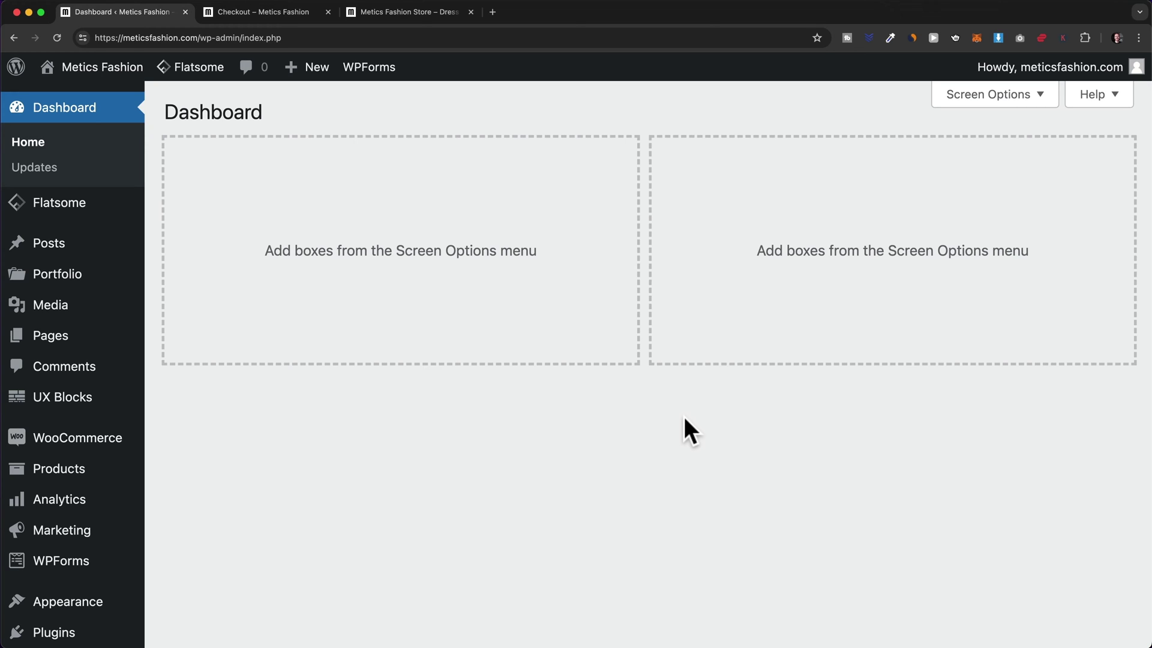
Check 'Enable tax rates and calculations' in WooCommerce General settings and save the changes
{"action": "scroll", "coordinate": [103, 249], "scroll_direction": "down", "scroll_amount": 3}
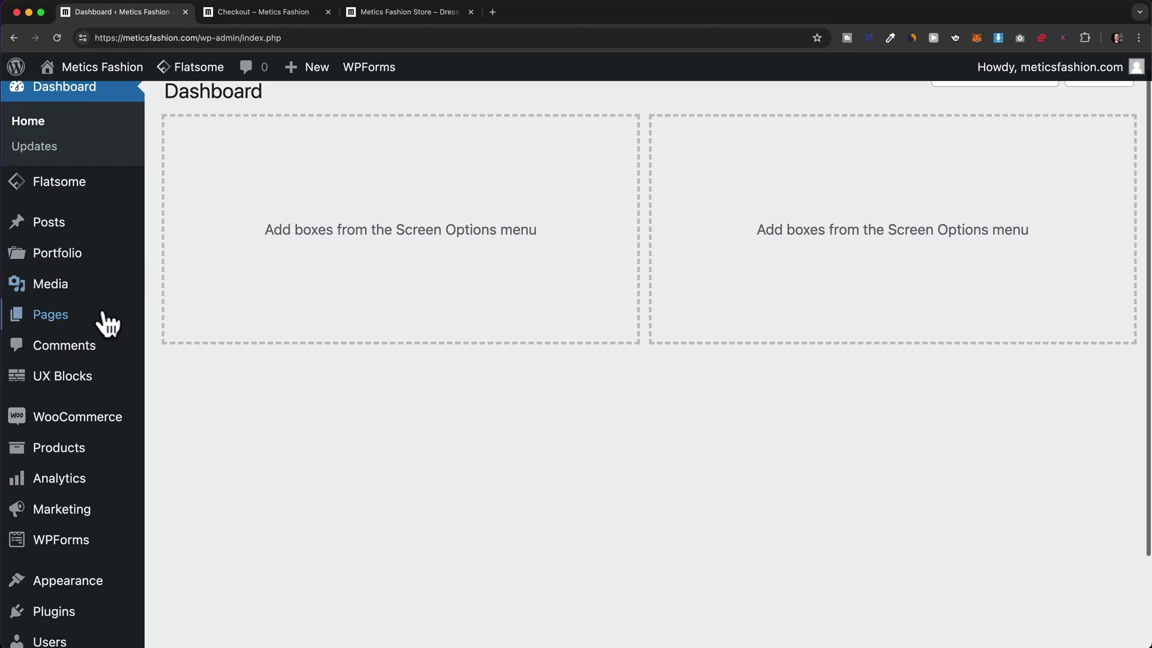
{"action": "mouse_move", "coordinate": [115, 334]}
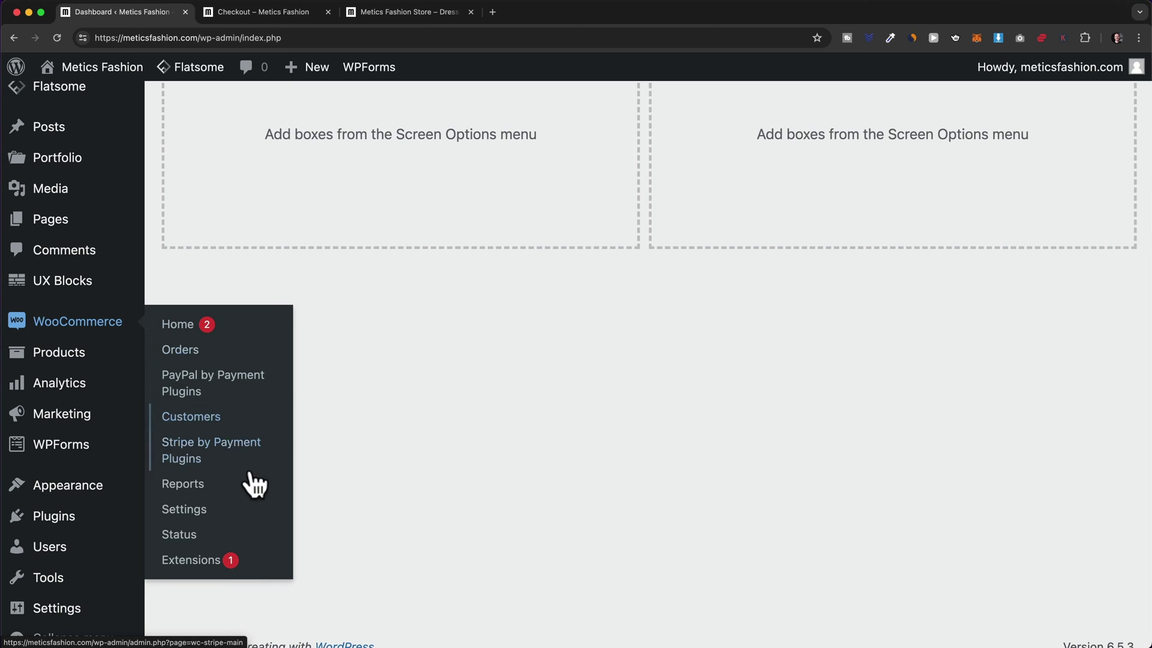
{"action": "left_click", "coordinate": [196, 515]}
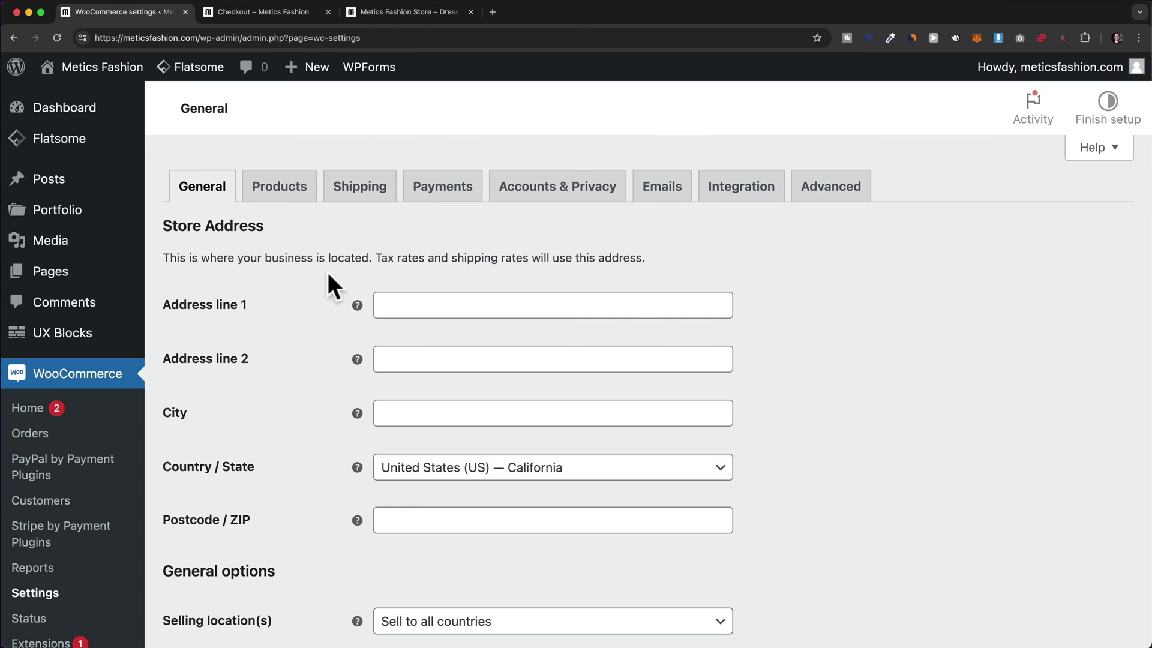
{"action": "scroll", "coordinate": [332, 376], "scroll_direction": "down", "scroll_amount": 2}
{"action": "scroll", "coordinate": [333, 377], "scroll_direction": "down", "scroll_amount": 6}
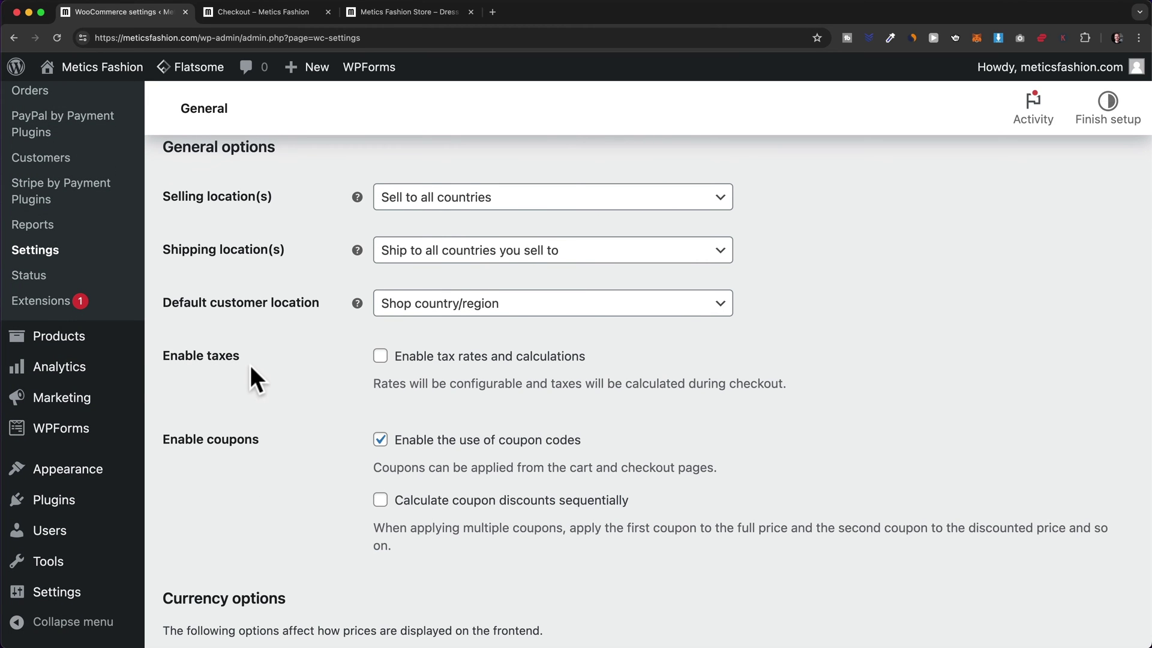
{"action": "left_click", "coordinate": [380, 356]}
{"action": "scroll", "coordinate": [783, 414], "scroll_direction": "down", "scroll_amount": 7}
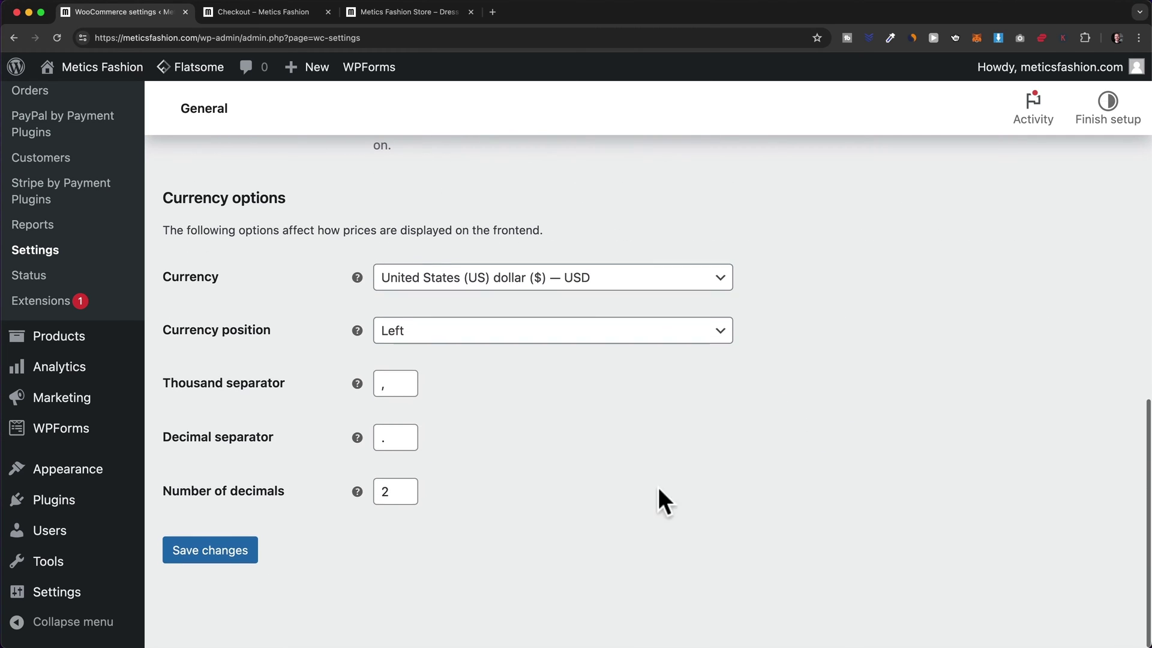
{"action": "left_click", "coordinate": [246, 555]}
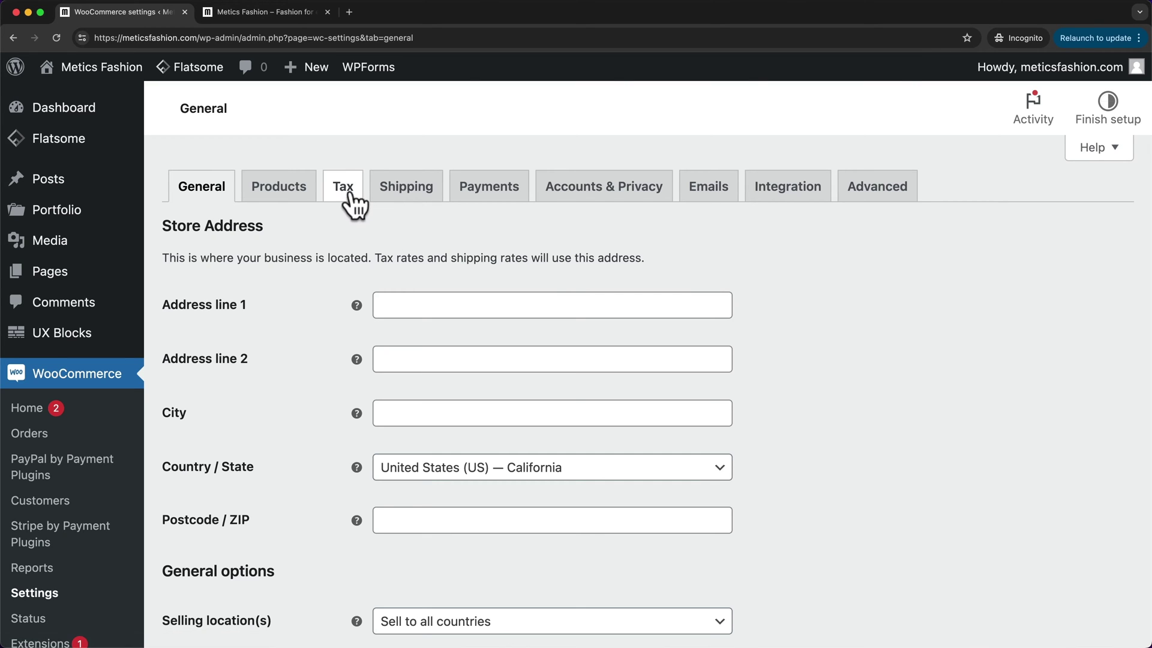
Open the WooCommerce Tax settings tab on its Tax options
{"action": "left_click", "coordinate": [348, 196]}
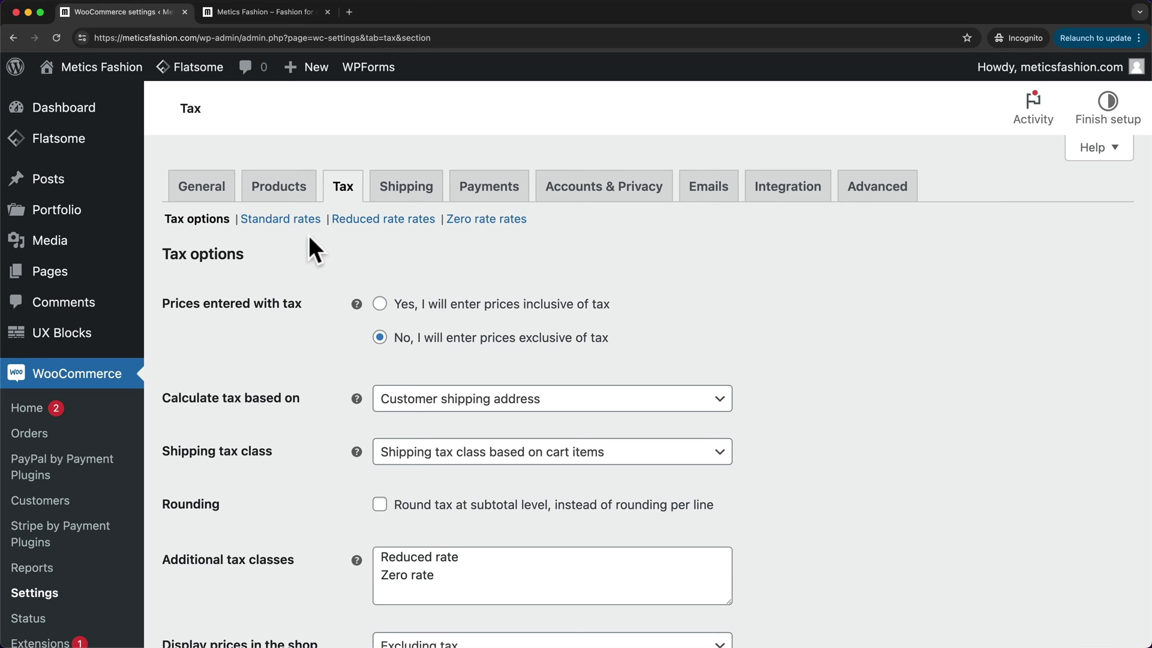
Insert a new standard tax rate row with country code Switzerland (CH)
{"action": "left_click", "coordinate": [279, 223]}
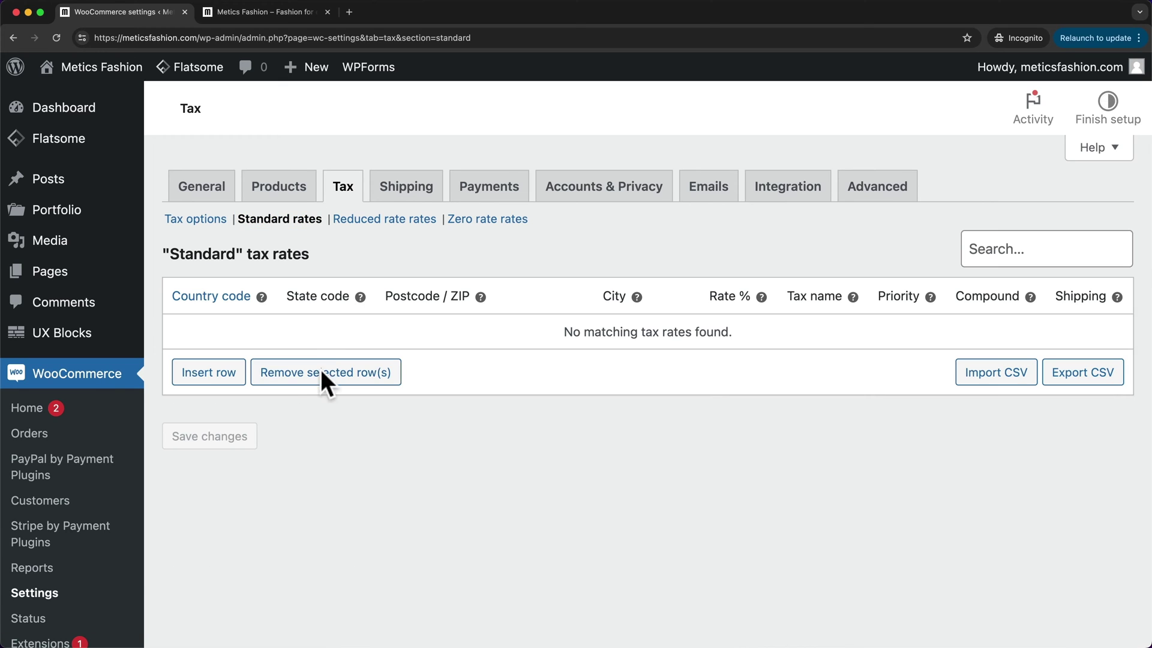
{"action": "left_click", "coordinate": [226, 379]}
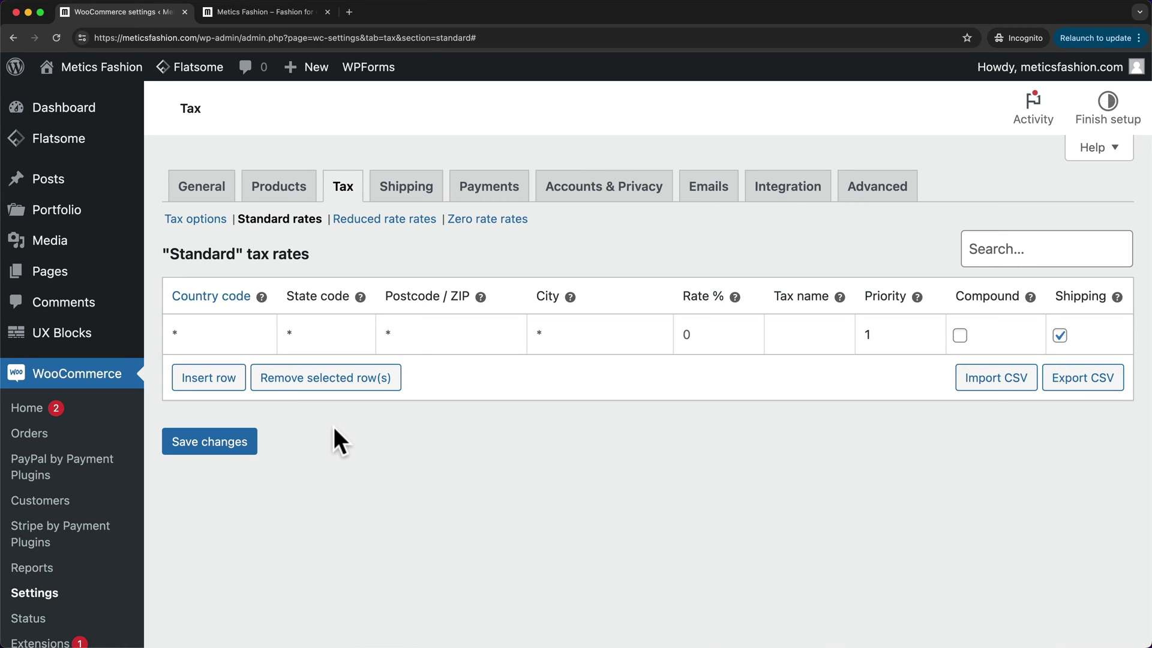
{"action": "left_click", "coordinate": [223, 330]}
{"action": "type", "text": "SW"}
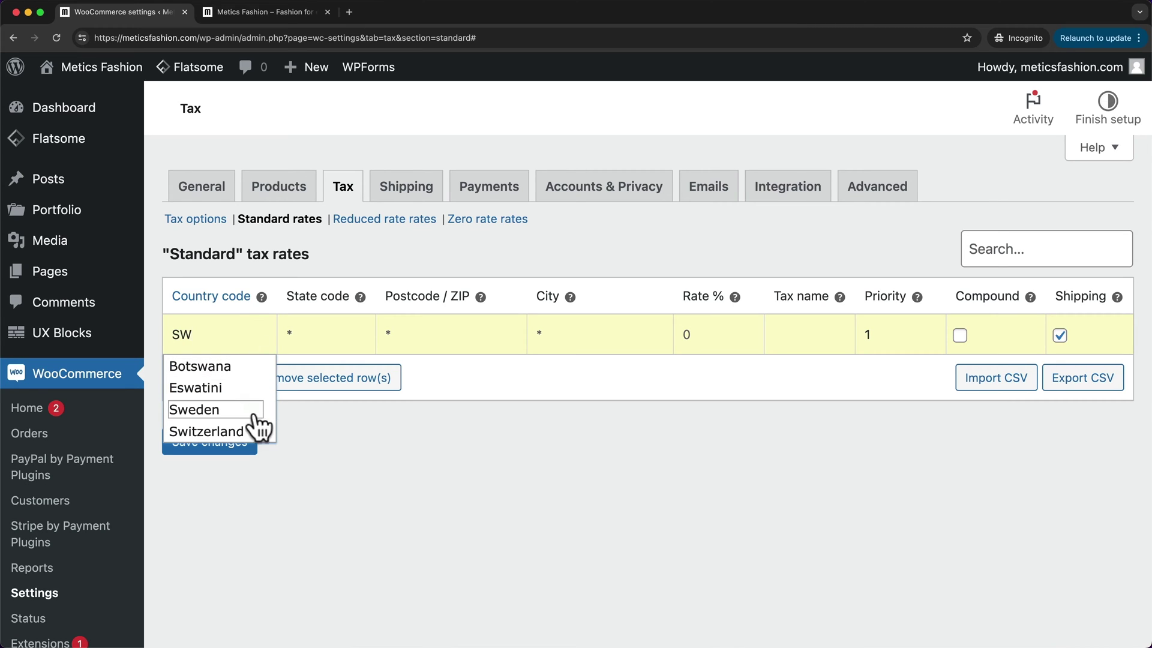
{"action": "left_click", "coordinate": [208, 430]}
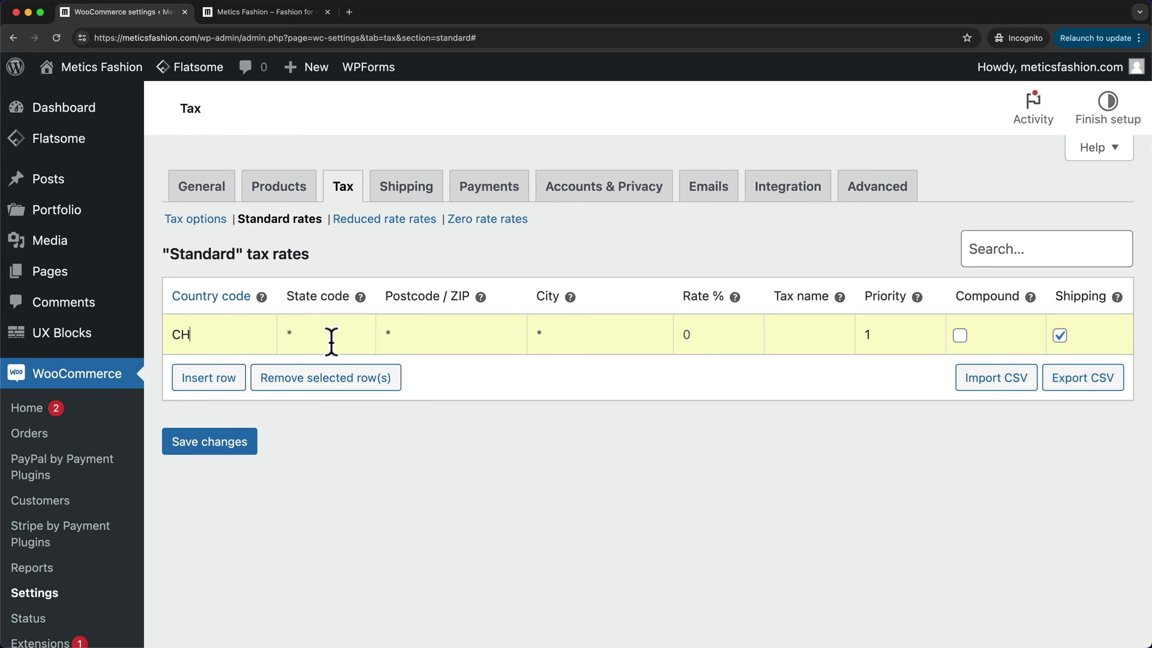
Give the CH rate 8.1% and tax name VAT, apply it to shipping, and save
{"action": "mouse_move", "coordinate": [356, 298]}
{"action": "left_click", "coordinate": [680, 336]}
{"action": "type", "text": "8.1"}
{"action": "left_click", "coordinate": [804, 334]}
{"action": "type", "text": "VAT"}
{"action": "left_click", "coordinate": [1062, 335]}
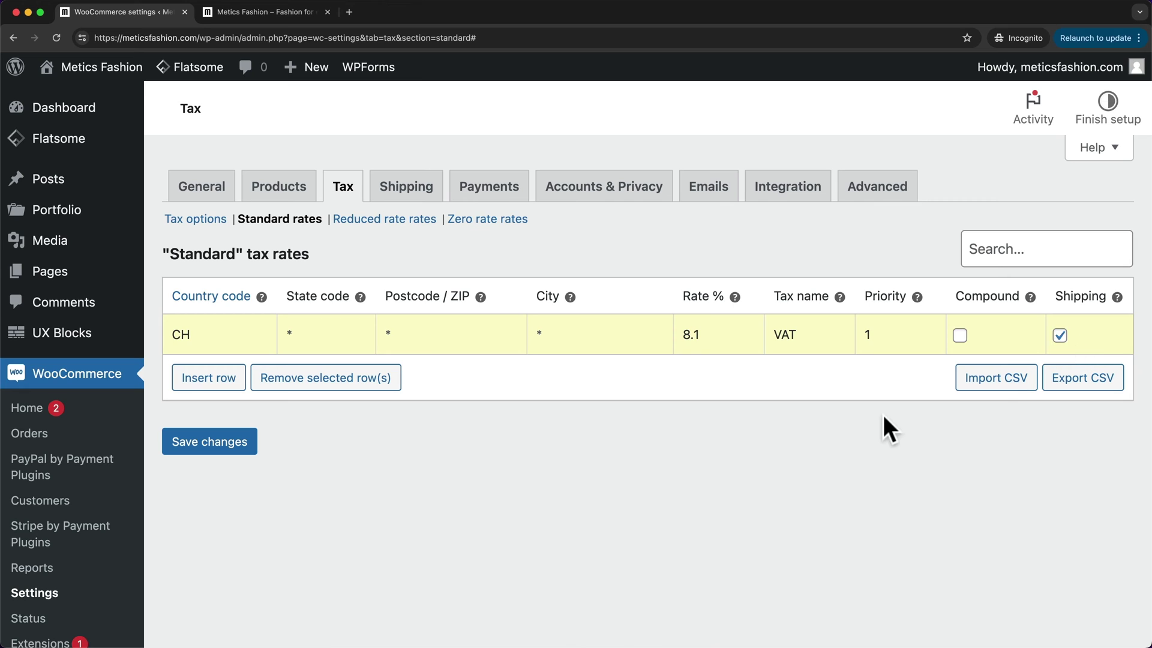
{"action": "left_click", "coordinate": [253, 448]}
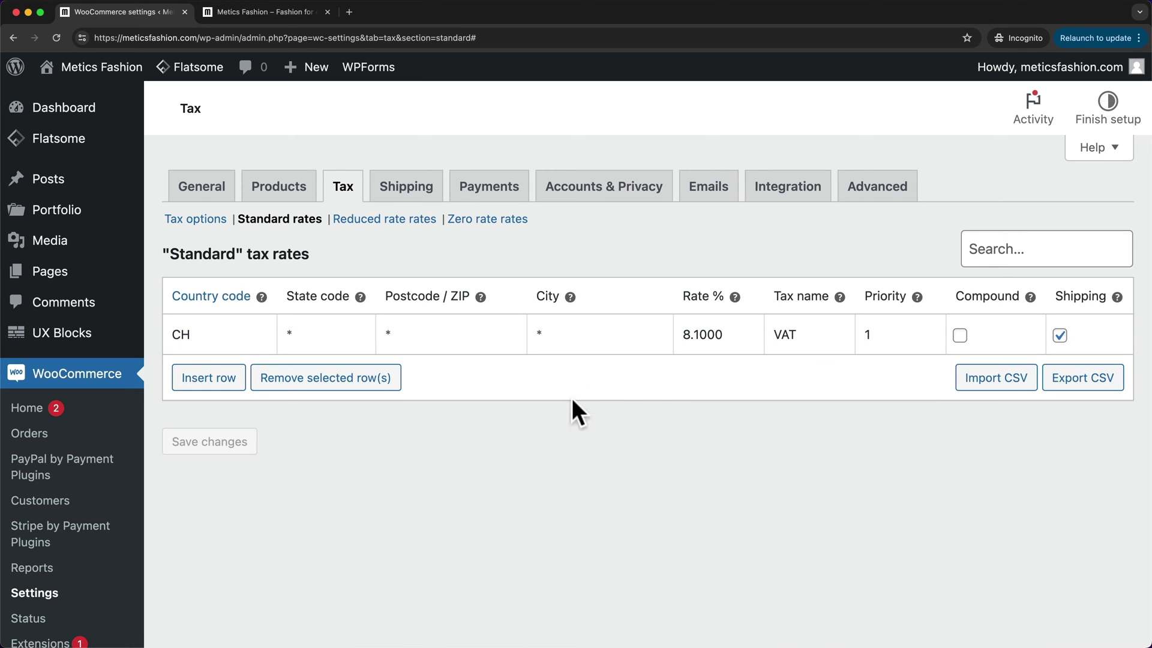
Go from the storefront cart to checkout and set the billing country to Switzerland
{"action": "left_click", "coordinate": [295, 19]}
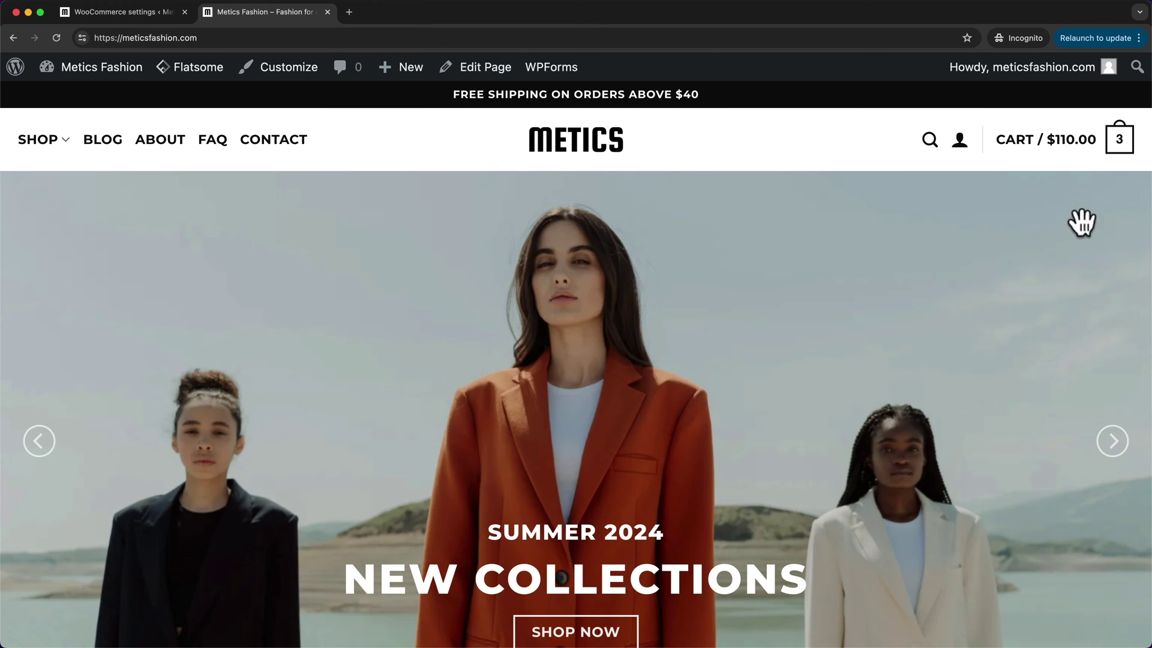
{"action": "left_click", "coordinate": [1121, 159]}
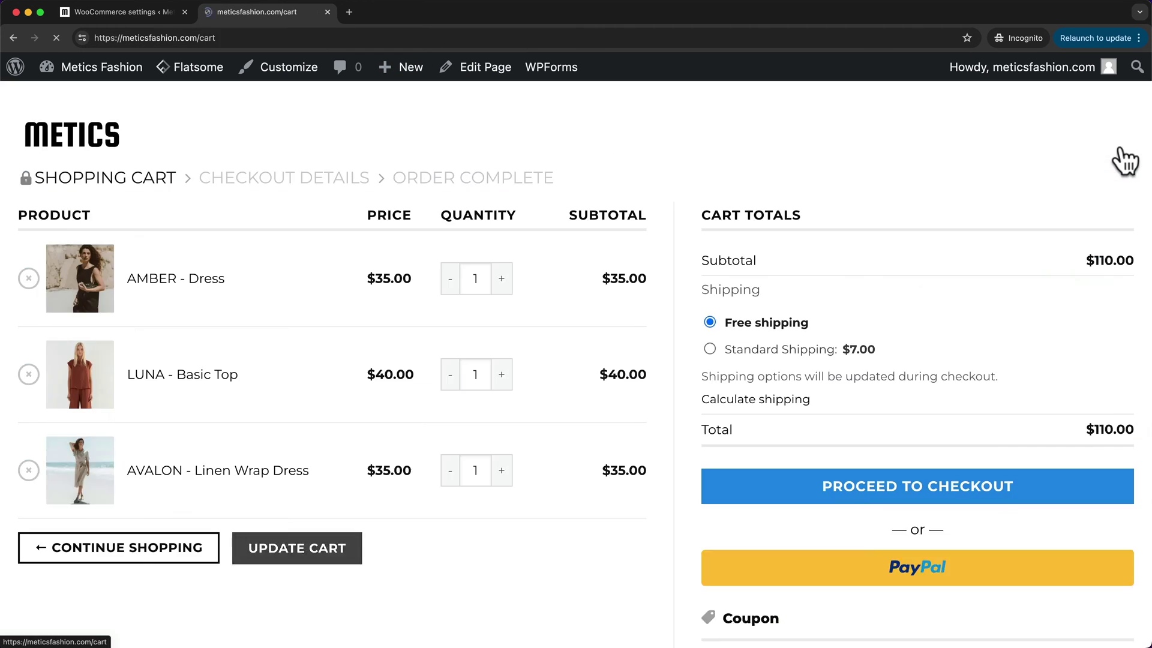
{"action": "left_click", "coordinate": [850, 499]}
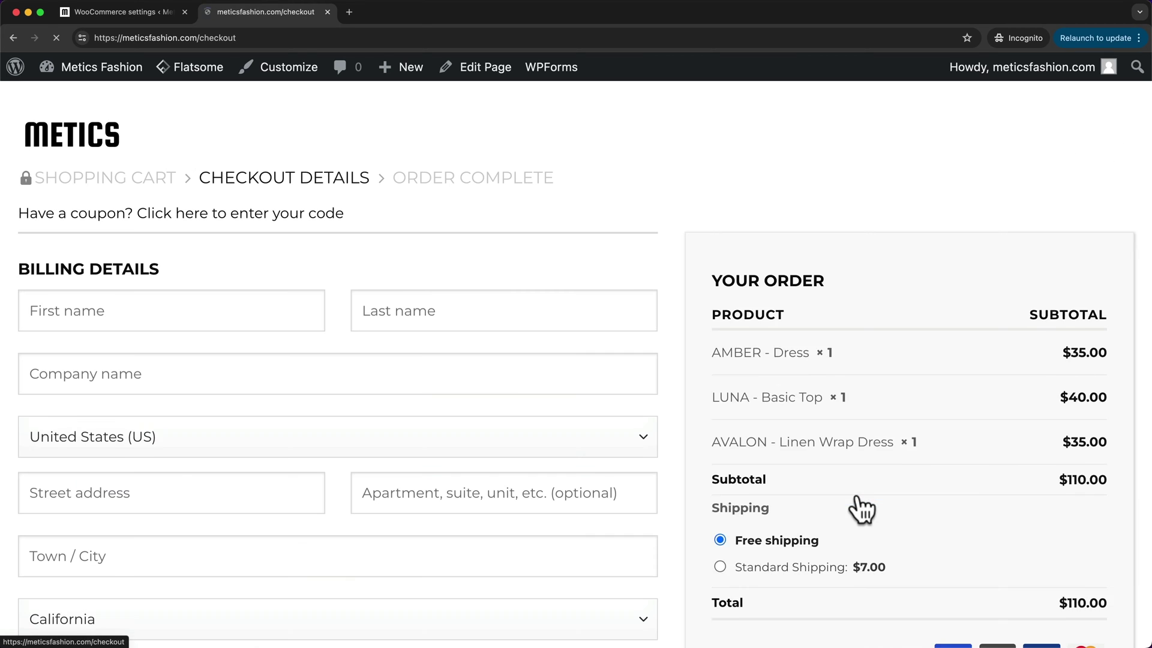
{"action": "scroll", "coordinate": [676, 364], "scroll_direction": "down", "scroll_amount": 2}
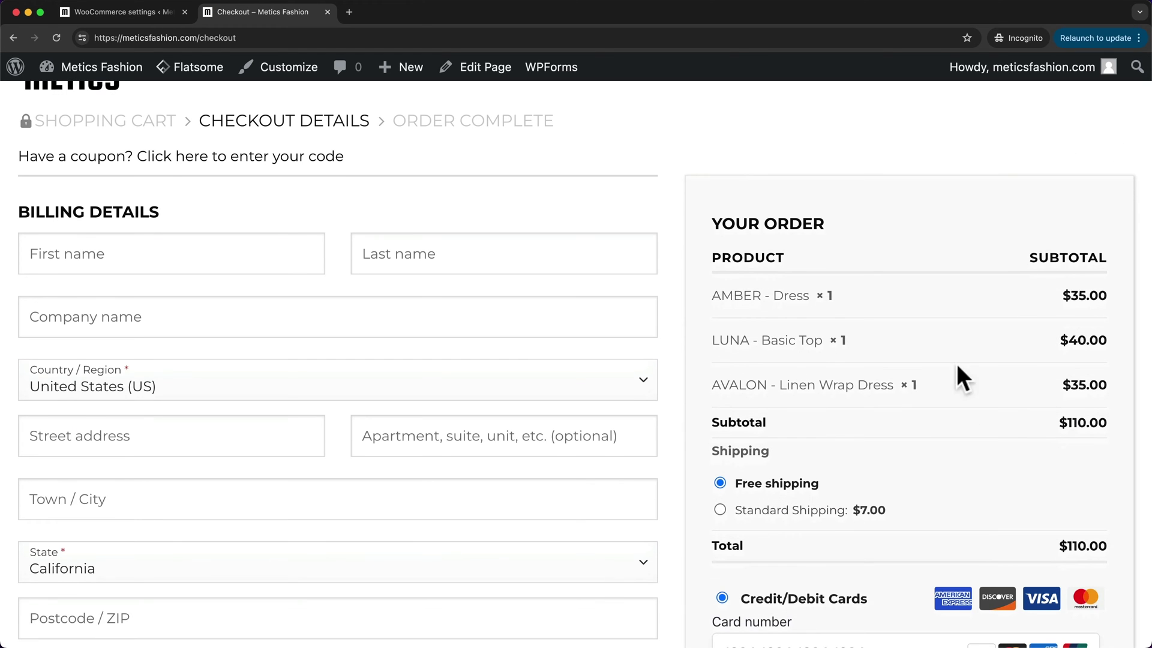
{"action": "scroll", "coordinate": [918, 396], "scroll_direction": "down", "scroll_amount": 2}
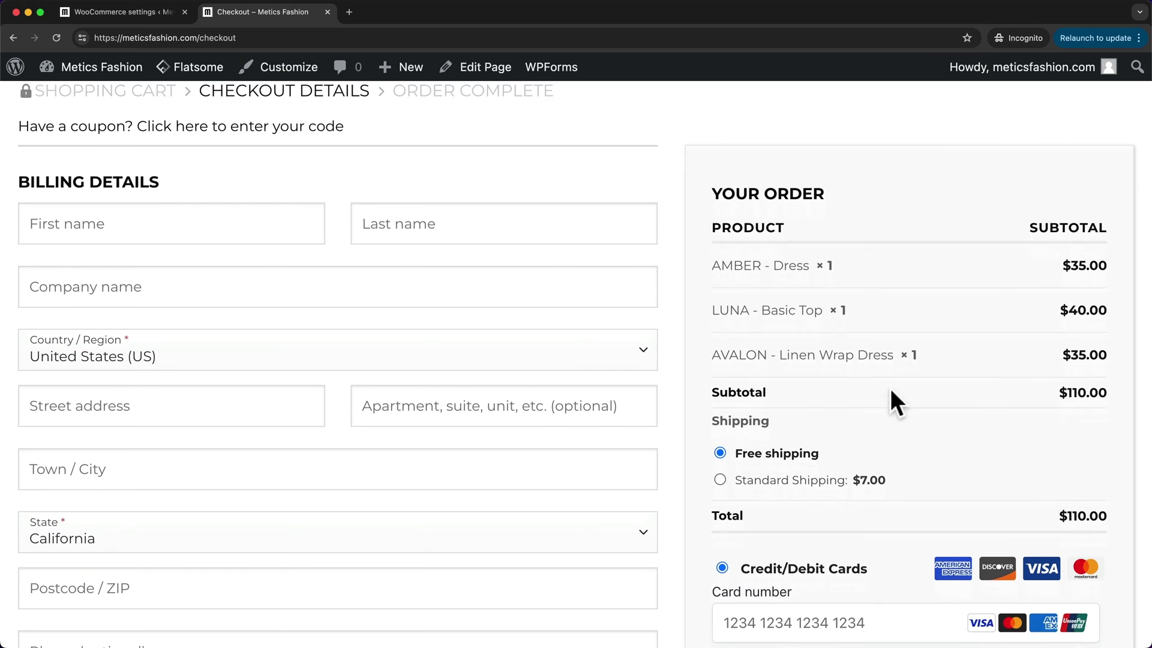
{"action": "scroll", "coordinate": [905, 313], "scroll_direction": "up", "scroll_amount": 2}
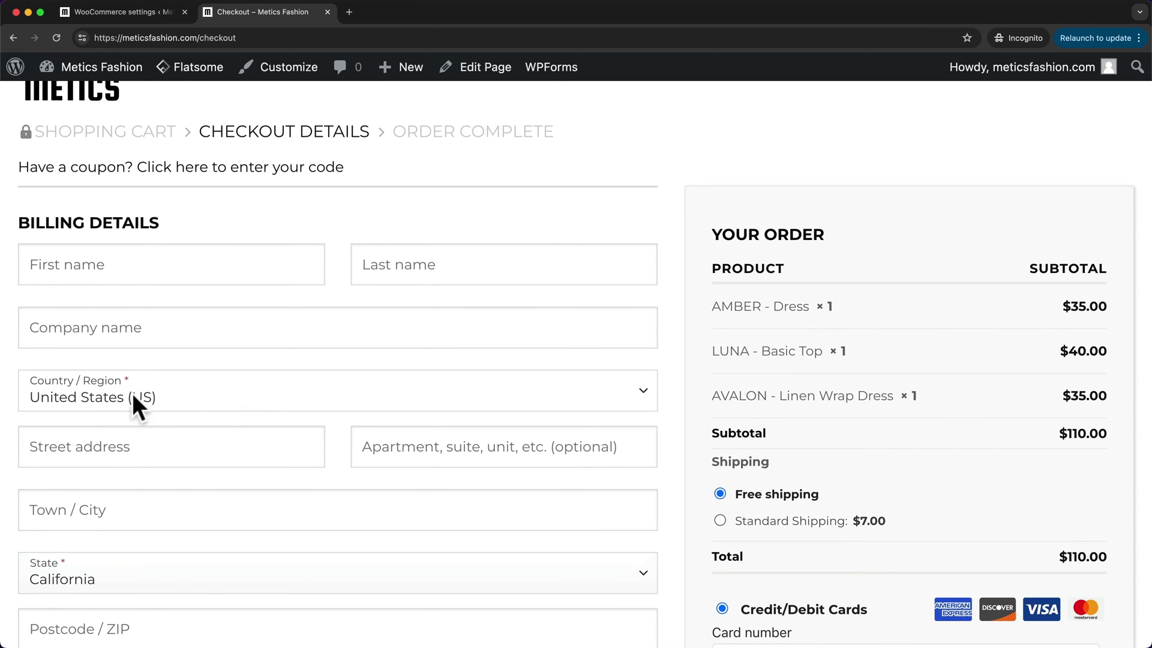
{"action": "left_click", "coordinate": [185, 393]}
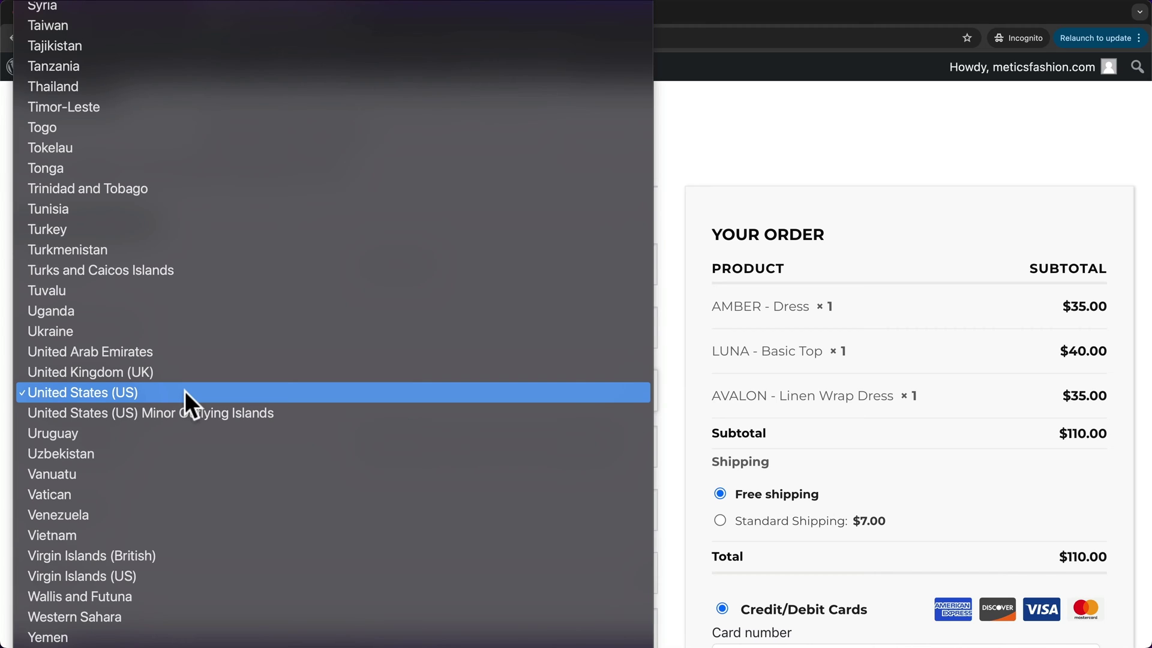
{"action": "scroll", "coordinate": [185, 390], "scroll_direction": "up", "scroll_amount": 20}
{"action": "scroll", "coordinate": [184, 389], "scroll_direction": "down", "scroll_amount": 15}
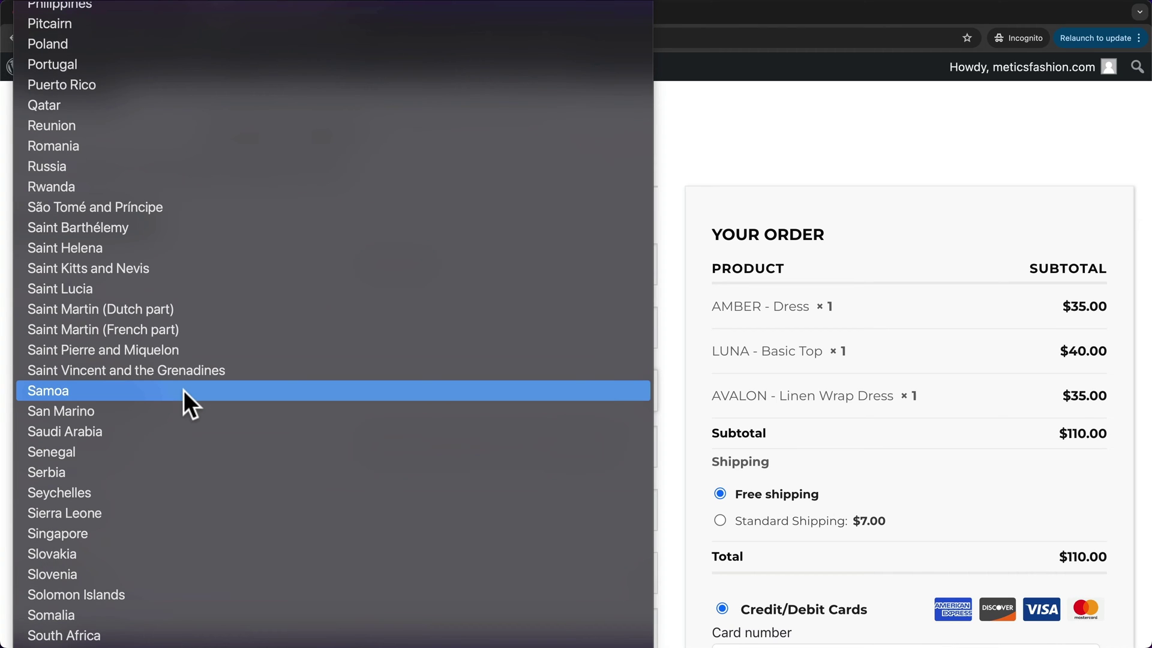
{"action": "left_click", "coordinate": [170, 635]}
{"action": "scroll", "coordinate": [831, 445], "scroll_direction": "down", "scroll_amount": 1}
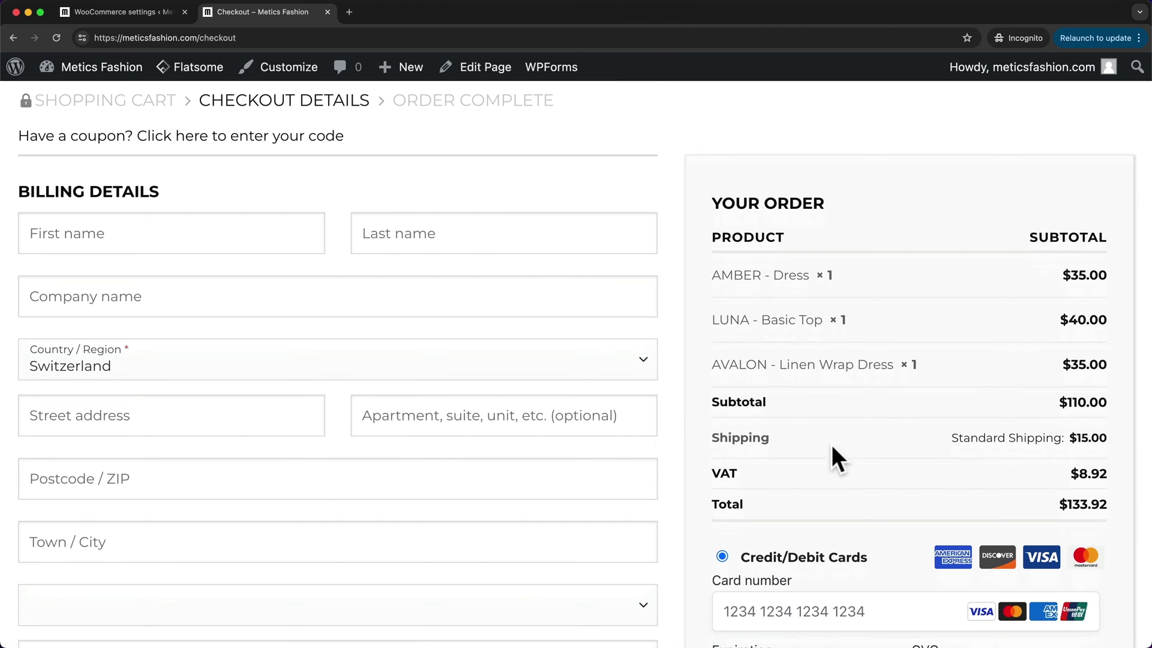
{"action": "scroll", "coordinate": [831, 445], "scroll_direction": "down", "scroll_amount": 1}
Highlight the VAT line, the $8.92 VAT amount, and the subtotal and shipping amounts
{"action": "double_click", "coordinate": [721, 431]}
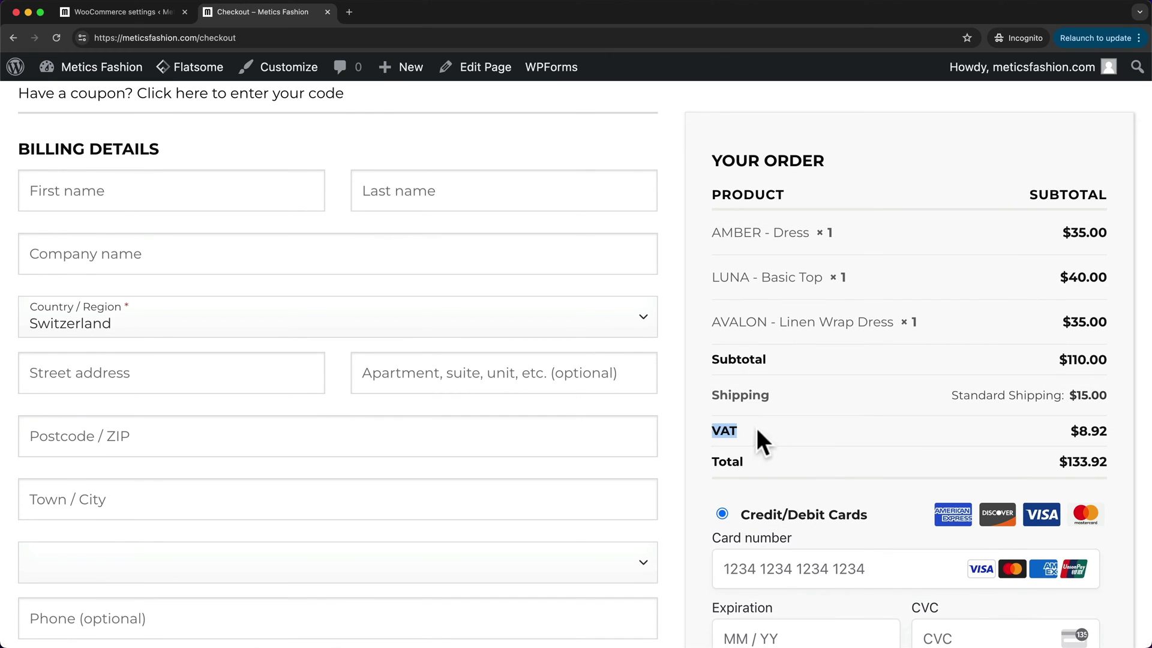
{"action": "left_click", "coordinate": [1020, 446]}
{"action": "left_click_drag", "start_coordinate": [1079, 431], "coordinate": [1110, 427]}
{"action": "left_click", "coordinate": [1100, 431]}
{"action": "left_click_drag", "start_coordinate": [1069, 359], "coordinate": [1104, 354]}
{"action": "left_click", "coordinate": [1042, 358]}
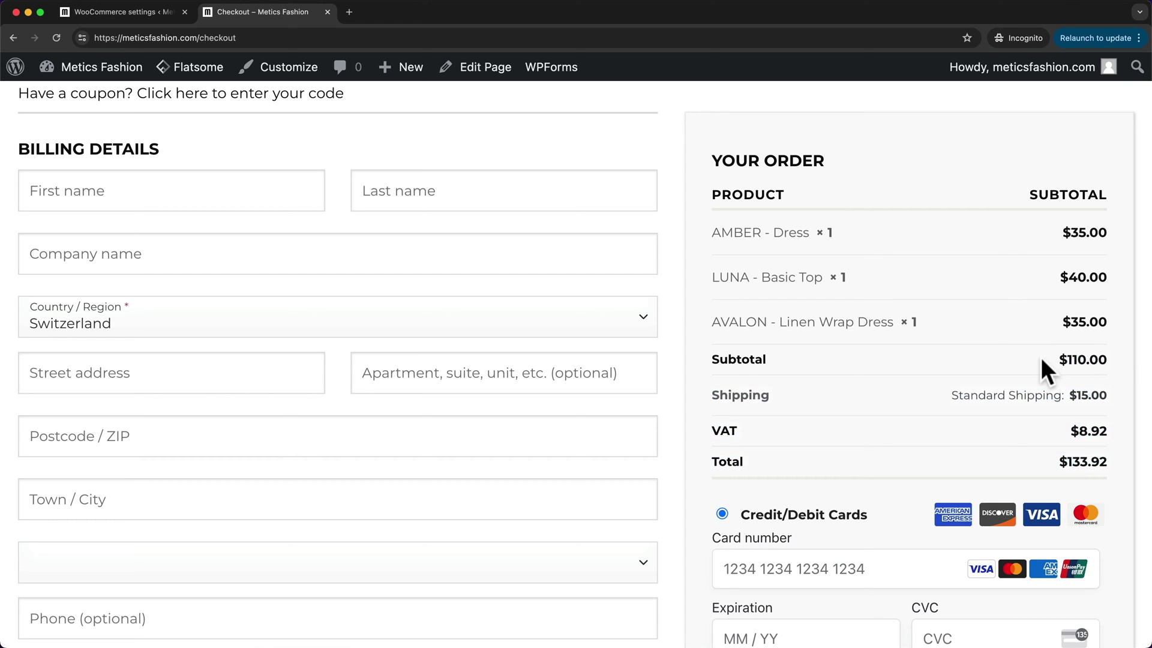
Return to the WooCommerce tax settings and view the empty Reduced rate rates table
{"action": "left_click", "coordinate": [160, 21]}
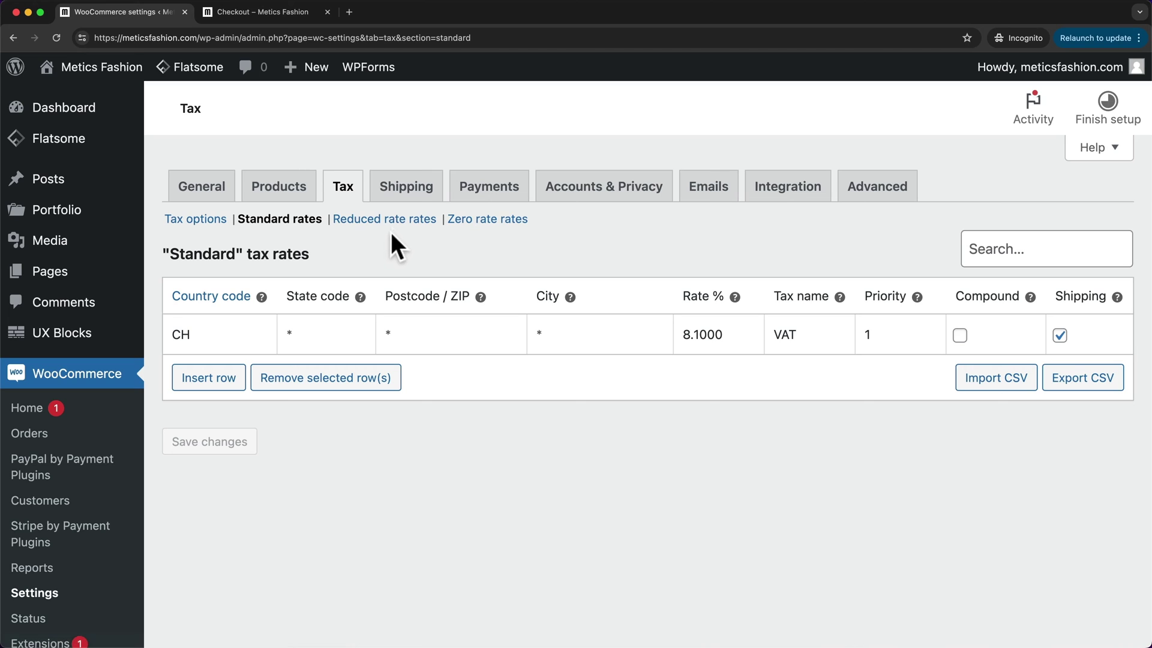
{"action": "left_click", "coordinate": [377, 223]}
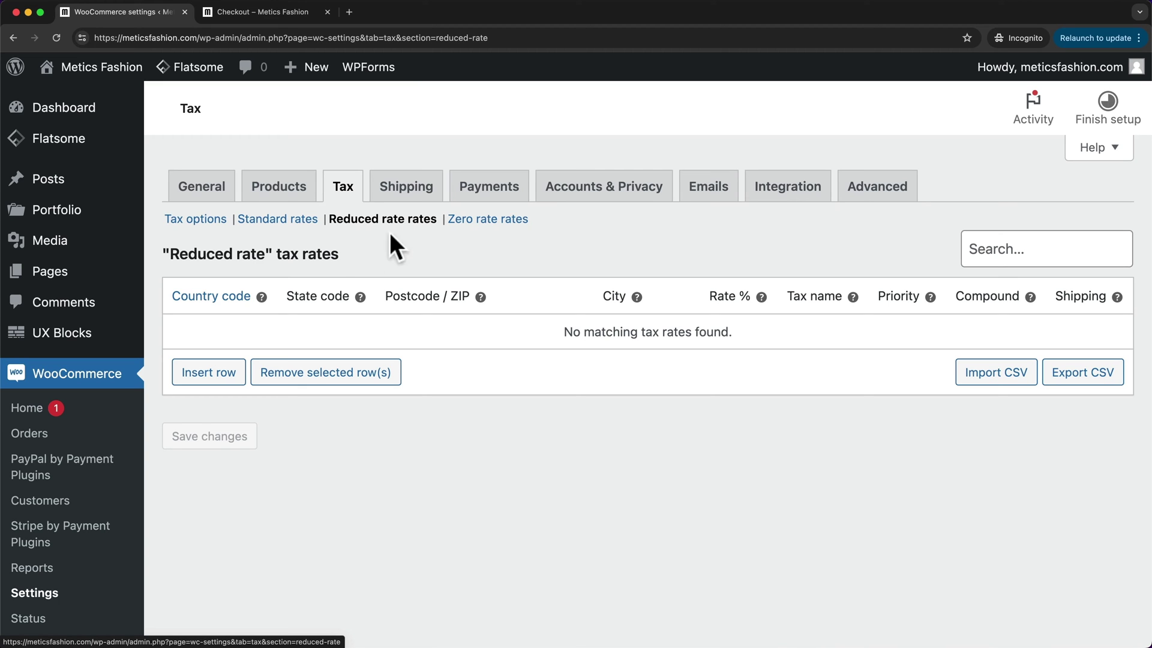
Open Tax options and point out the Reduced rate entry in Additional tax classes
{"action": "left_click", "coordinate": [180, 222]}
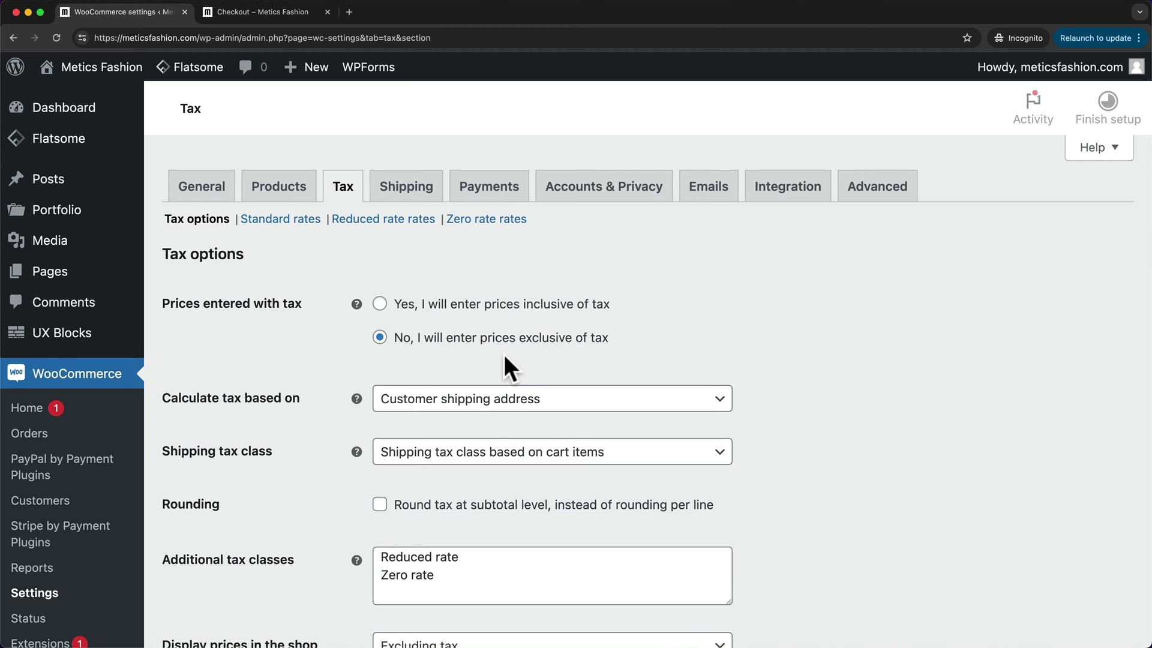
{"action": "scroll", "coordinate": [504, 354], "scroll_direction": "down", "scroll_amount": 3}
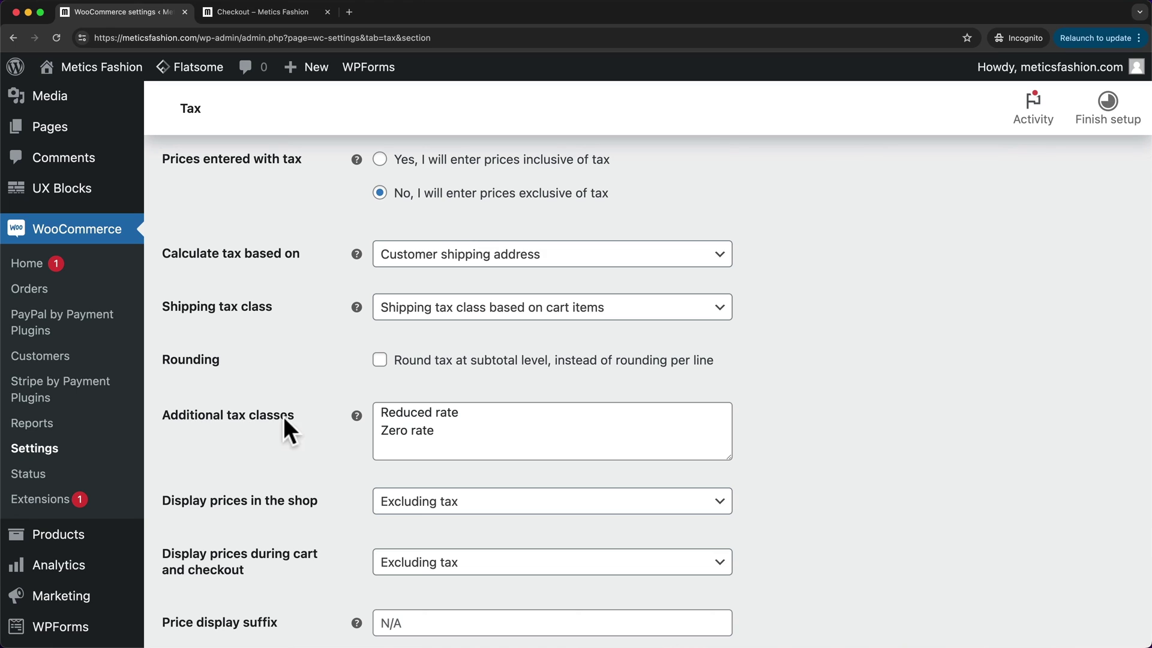
{"action": "left_click_drag", "start_coordinate": [386, 418], "coordinate": [473, 413]}
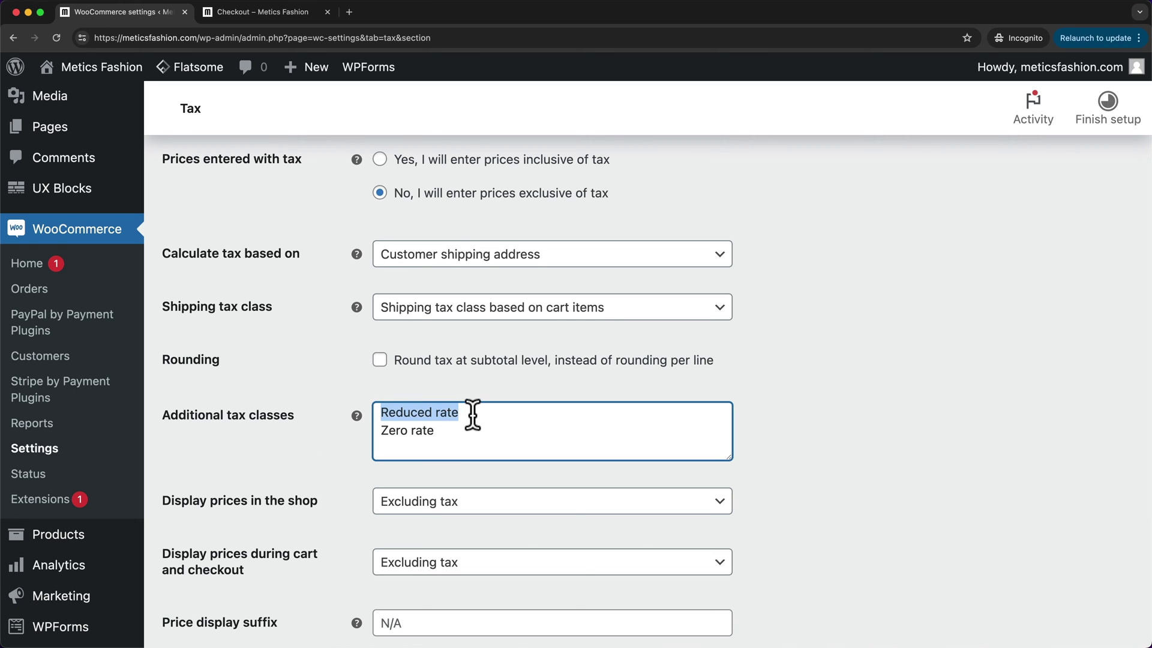
Add a sample tax class line 'taxes', then delete it again
{"action": "left_click", "coordinate": [445, 431]}
{"action": "key", "text": "Return"}
{"action": "type", "text": "taxrs"}
{"action": "key", "text": "BackSpace"}
{"action": "key", "text": "BackSpace"}
{"action": "type", "text": "es"}
{"action": "double_click", "coordinate": [406, 449]}
{"action": "key", "text": "BackSpace"}
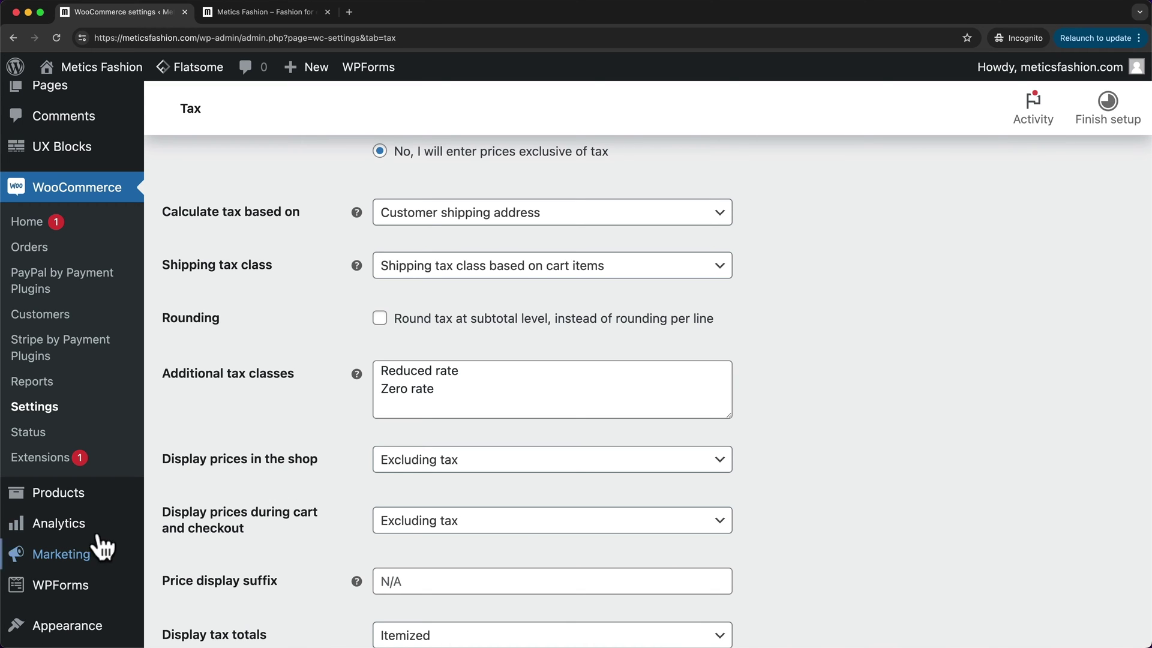
Open AMBER – Dress from All Products to see its Taxable status and Standard tax class
{"action": "left_click", "coordinate": [69, 501]}
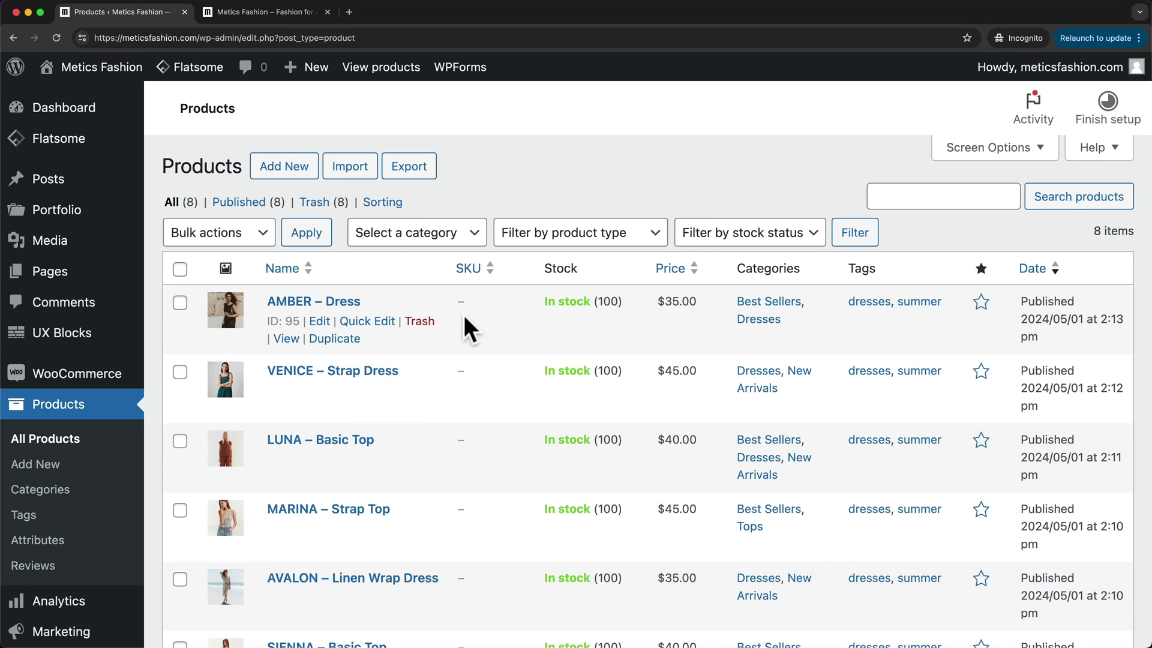
{"action": "left_click", "coordinate": [323, 323]}
{"action": "scroll", "coordinate": [569, 281], "scroll_direction": "down", "scroll_amount": 10}
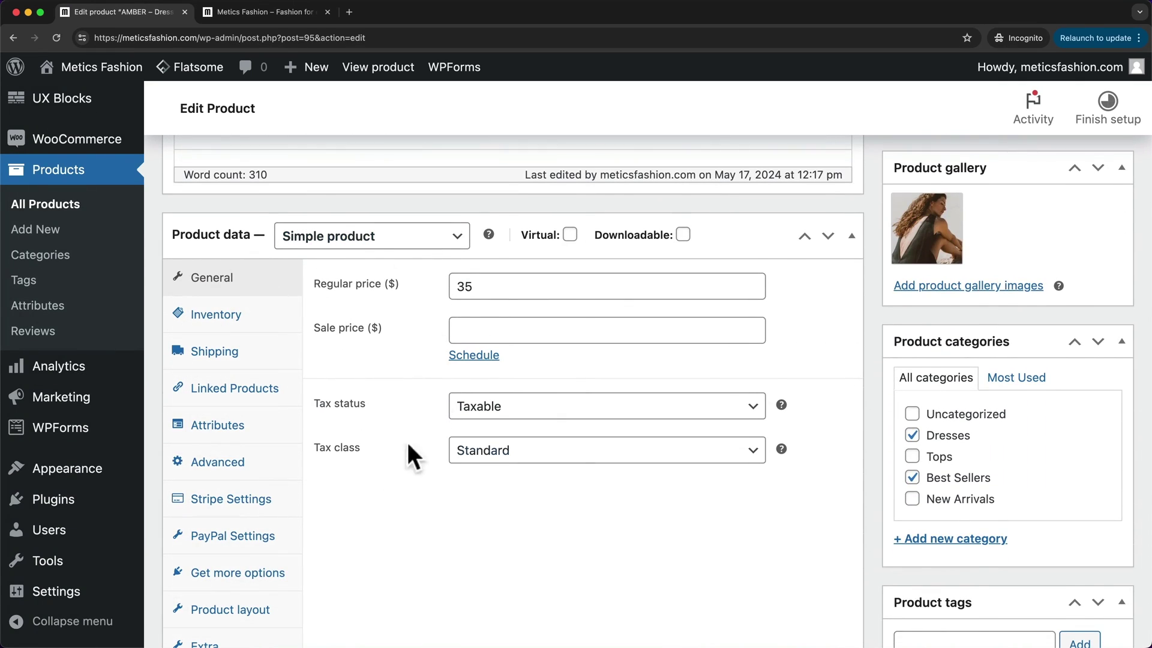
Show the product's available tax classes in the Tax class dropdown
{"action": "left_click", "coordinate": [512, 457]}
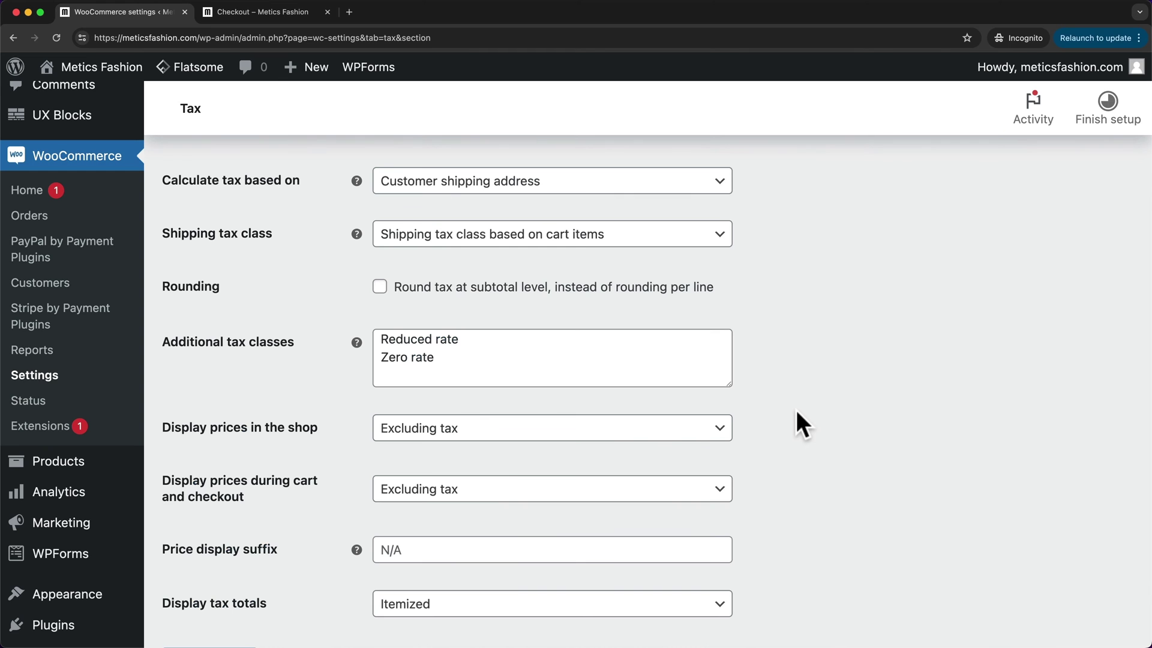
{"action": "scroll", "coordinate": [797, 410], "scroll_direction": "up", "scroll_amount": 2}
{"action": "scroll", "coordinate": [796, 409], "scroll_direction": "up", "scroll_amount": 4}
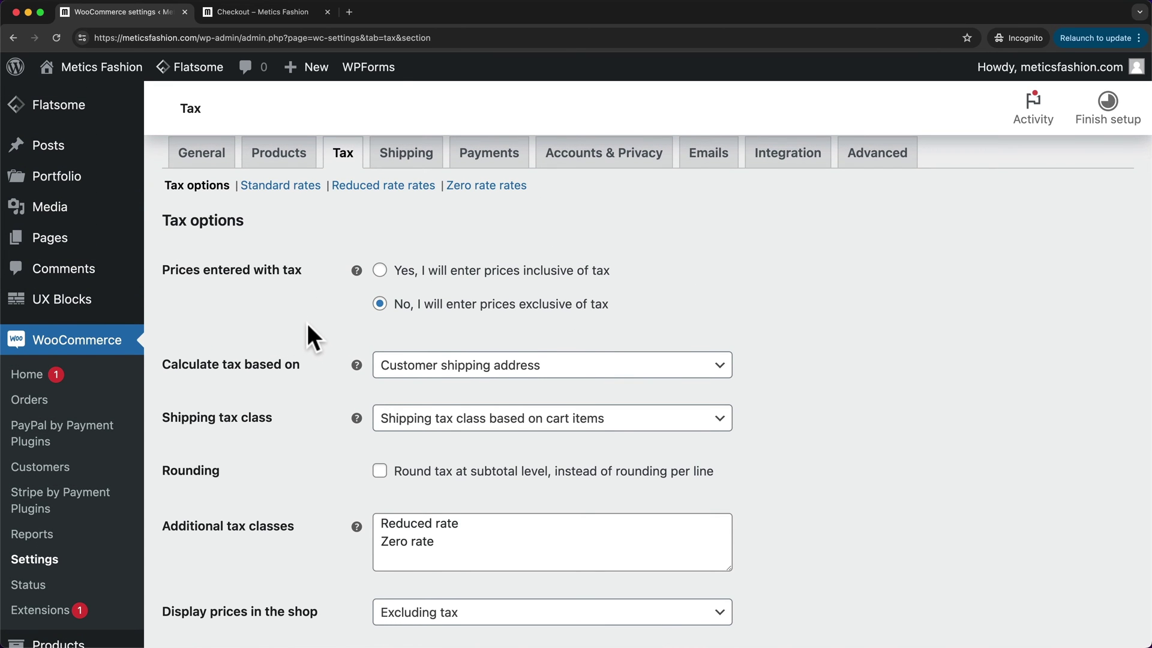
{"action": "scroll", "coordinate": [308, 324], "scroll_direction": "up", "scroll_amount": 1}
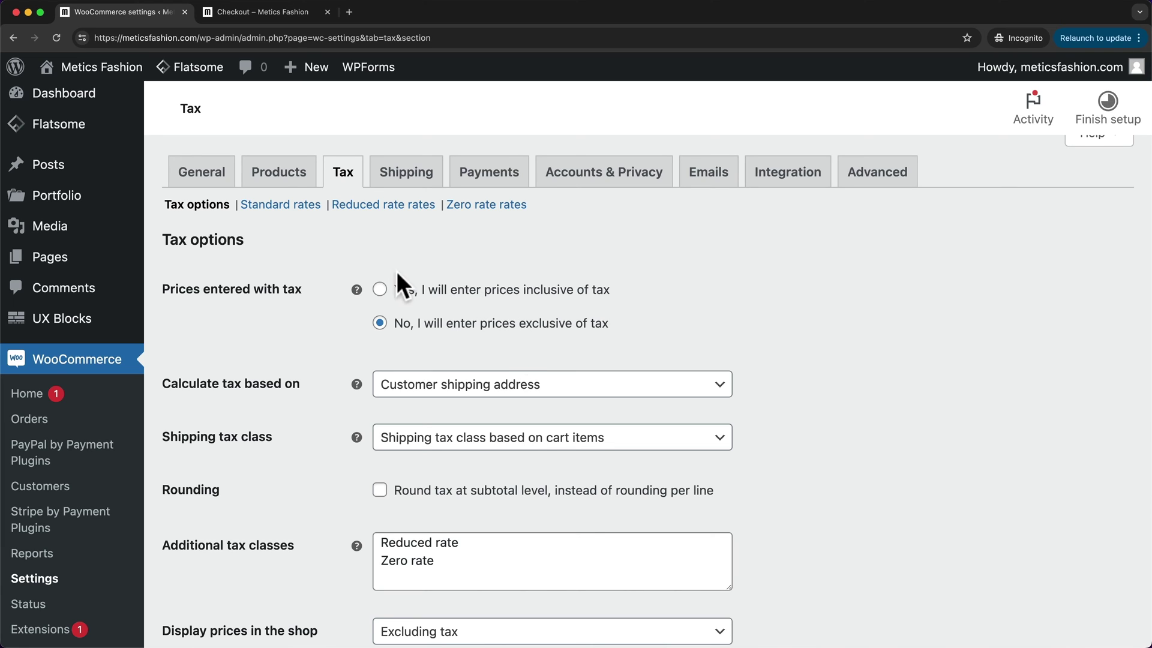
Switch prices entered with tax to Yes, then back to No (exclusive of tax)
{"action": "left_click", "coordinate": [379, 289]}
{"action": "left_click", "coordinate": [379, 323]}
{"action": "scroll", "coordinate": [329, 408], "scroll_direction": "down", "scroll_amount": 3}
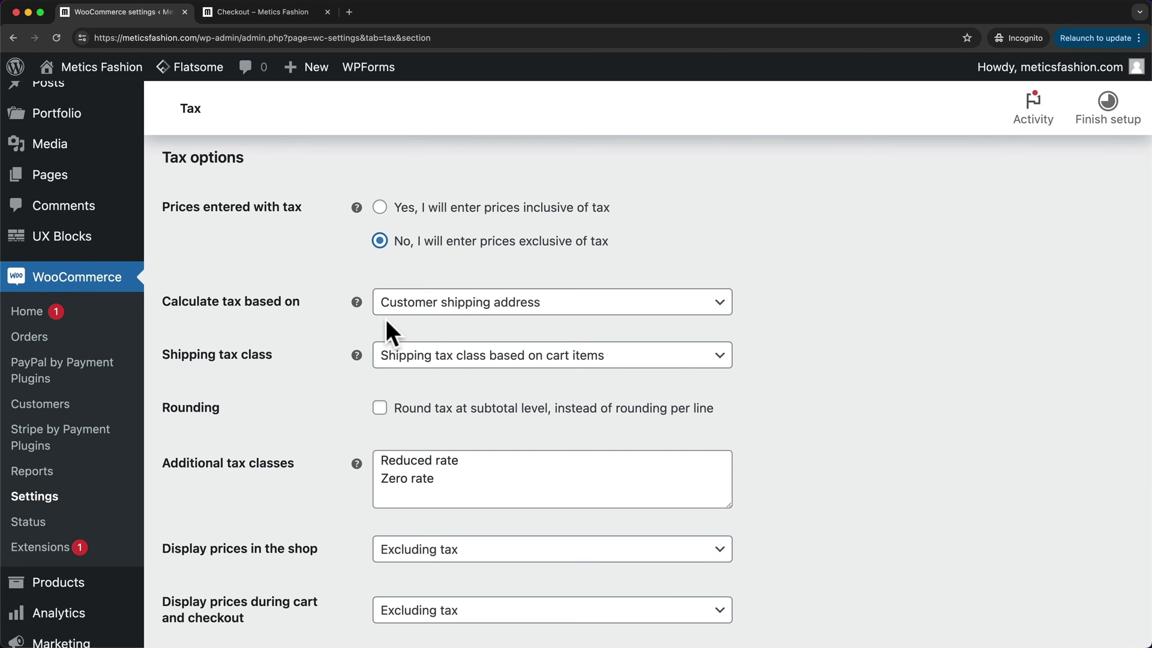
Keep tax calculated from the customer shipping address and save the tax options
{"action": "left_click", "coordinate": [422, 307]}
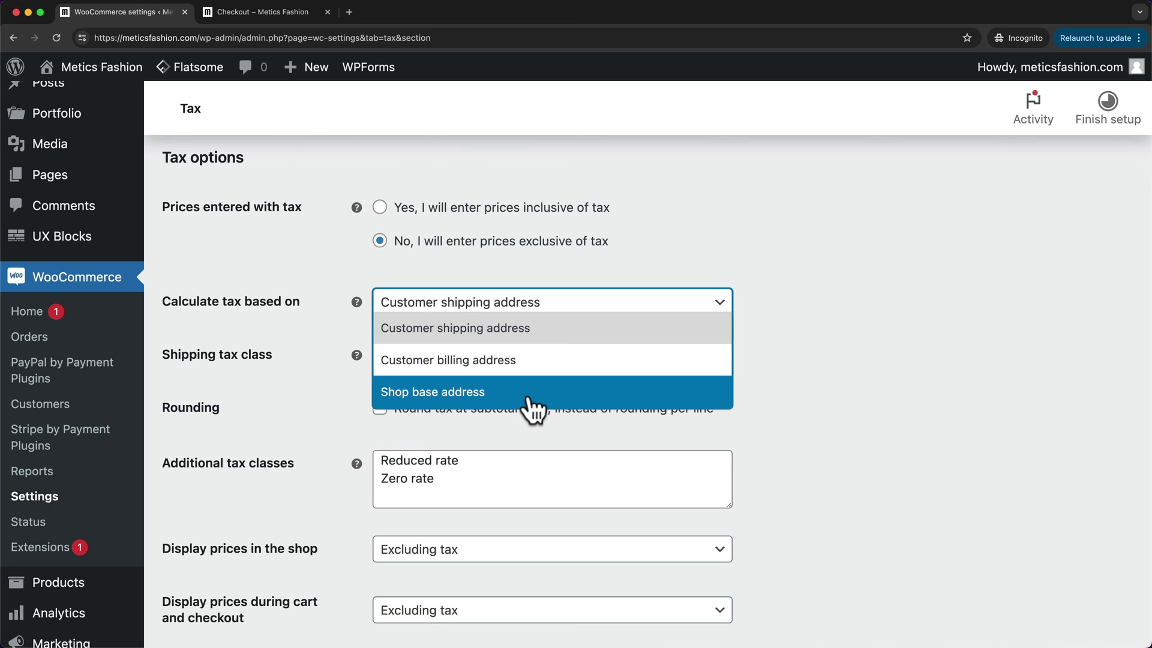
{"action": "left_click", "coordinate": [803, 396]}
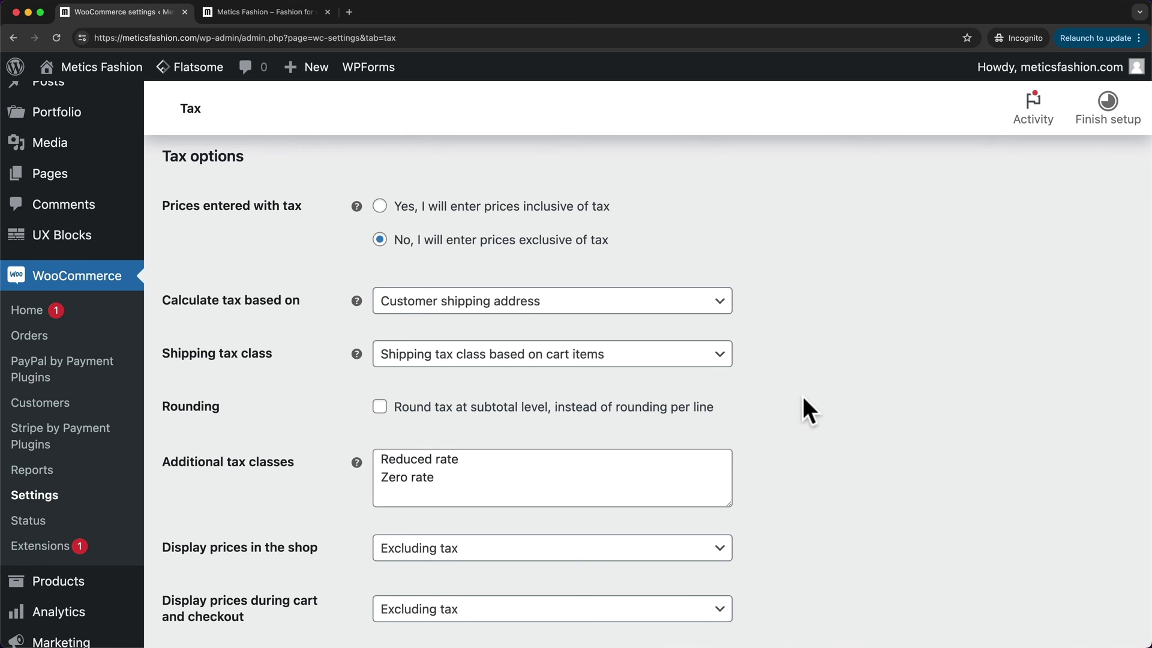
{"action": "scroll", "coordinate": [803, 395], "scroll_direction": "down", "scroll_amount": 5}
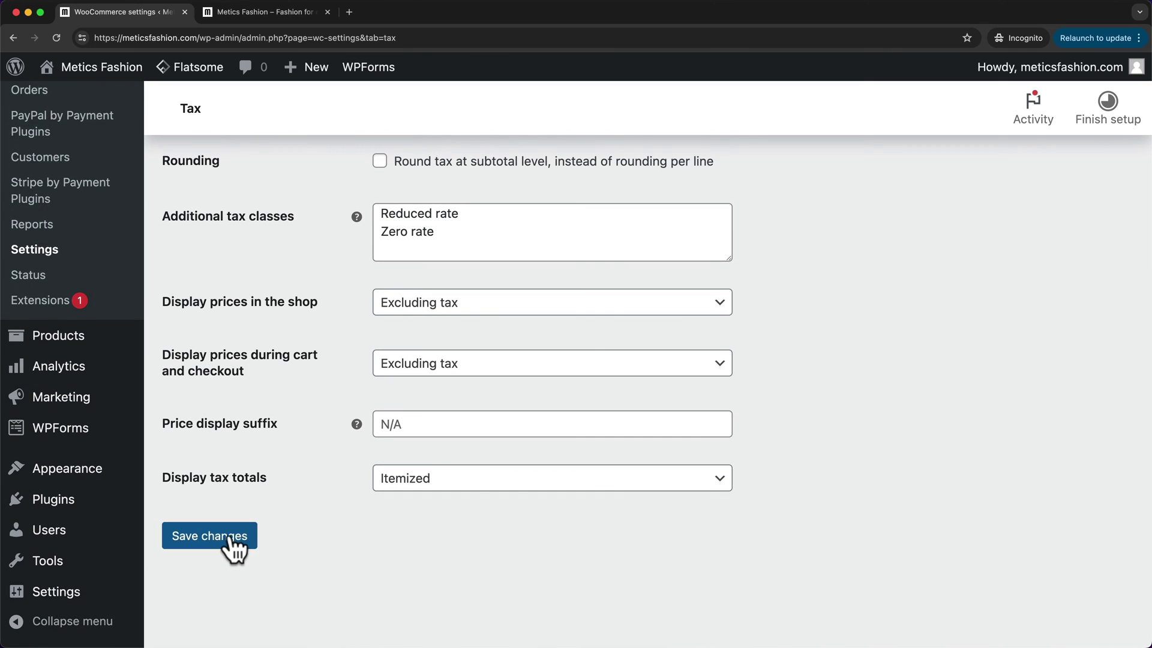
{"action": "left_click", "coordinate": [237, 545]}
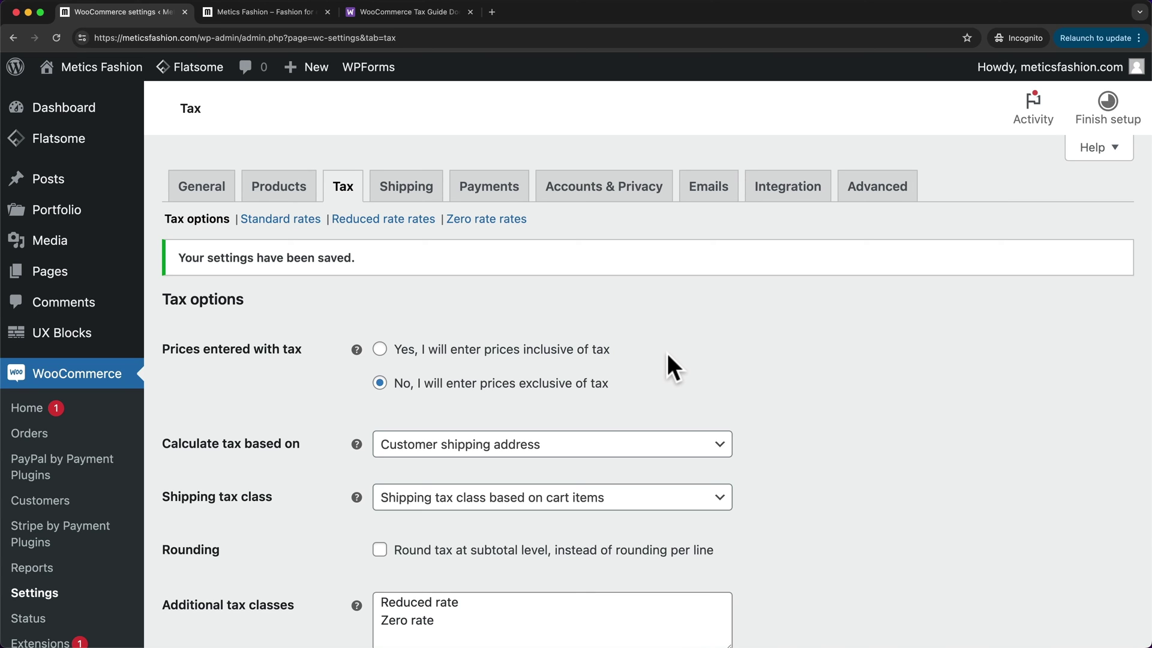
{"action": "left_click", "coordinate": [420, 14]}
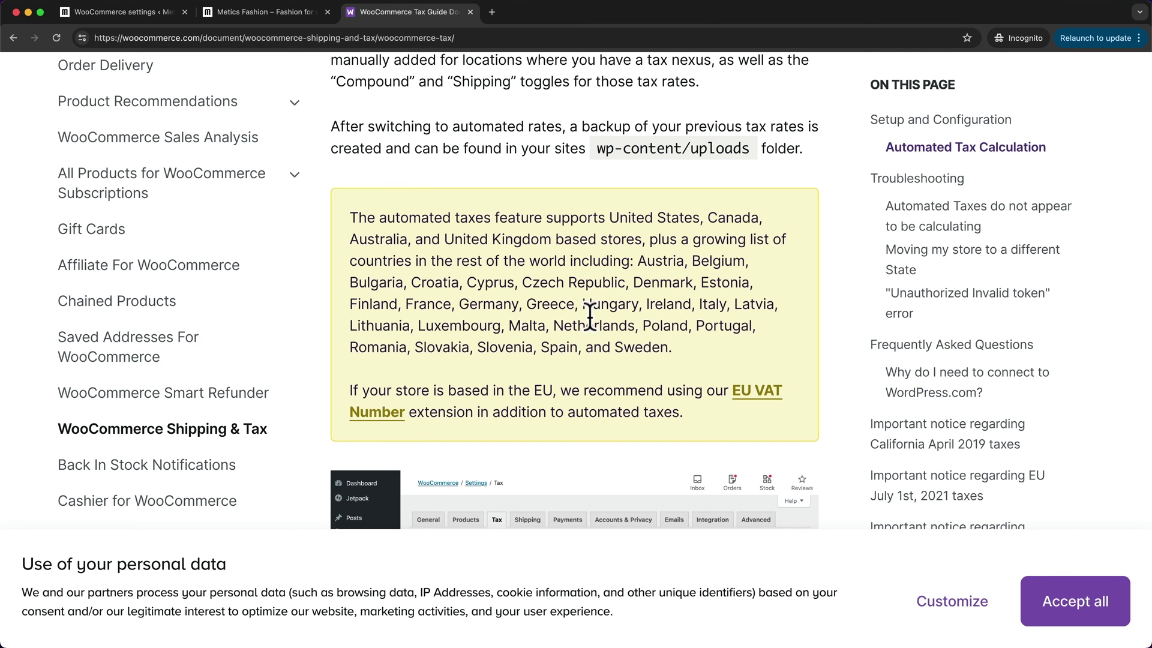
{"action": "scroll", "coordinate": [573, 298], "scroll_direction": "up", "scroll_amount": 5}
{"action": "scroll", "coordinate": [572, 296], "scroll_direction": "up", "scroll_amount": 1}
{"action": "left_click_drag", "start_coordinate": [202, 185], "coordinate": [754, 414]}
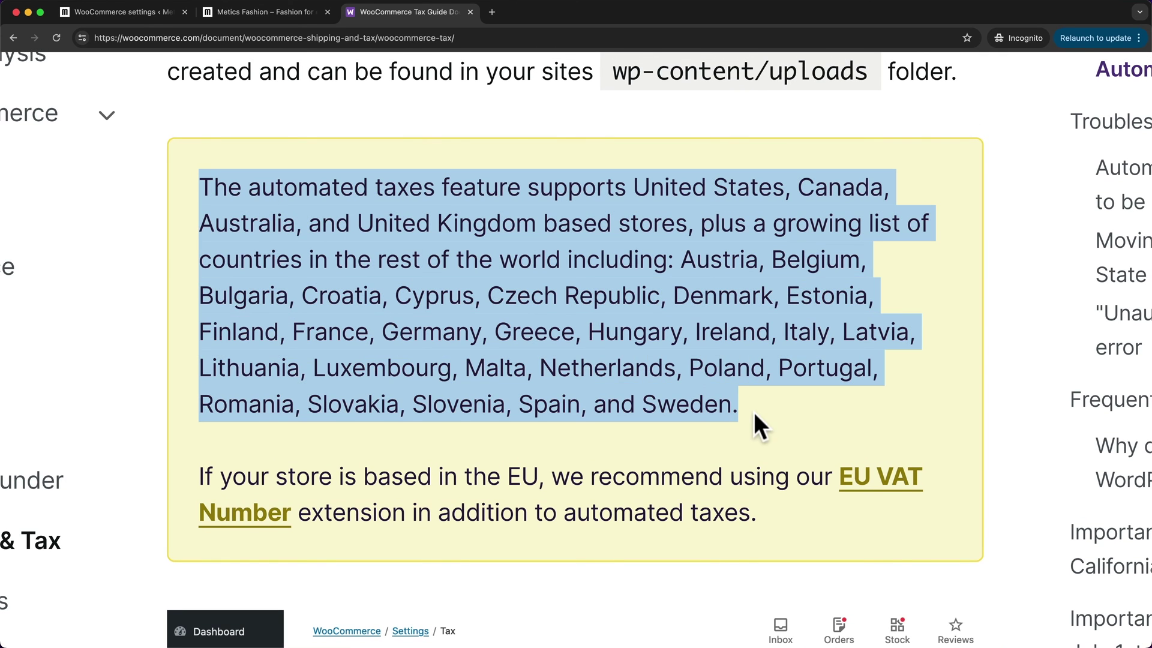
{"action": "left_click", "coordinate": [806, 402]}
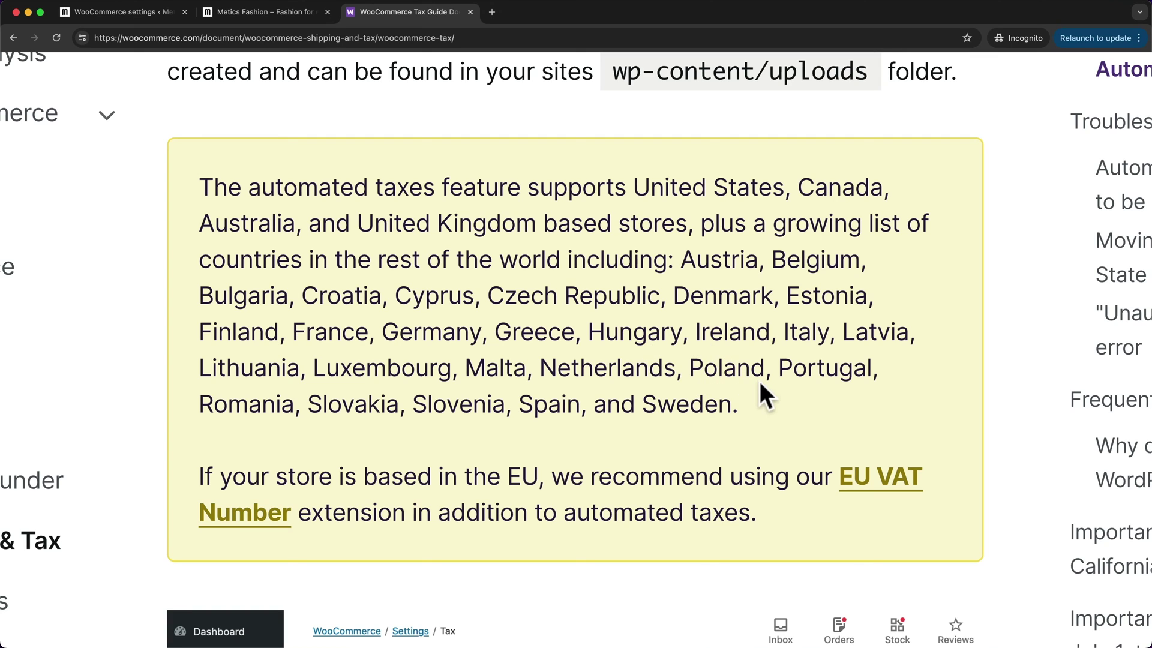
{"action": "key", "text": "super+1"}
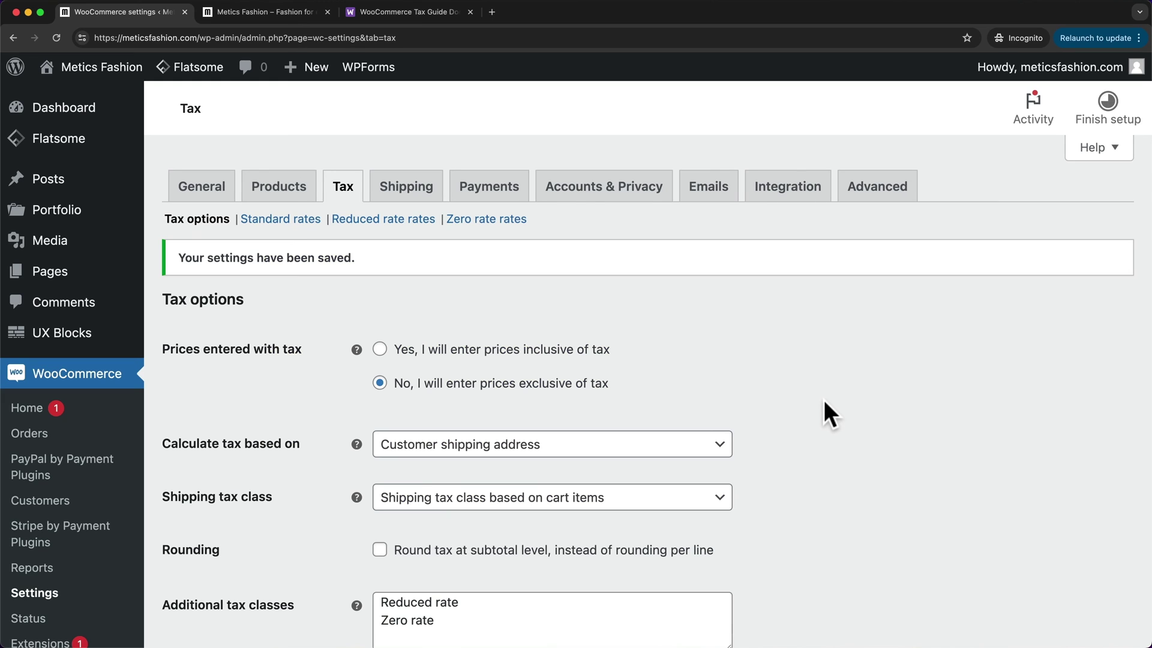
Search the plugin directory for 'woocommerce tax' under Plugins > Add New Plugin
{"action": "scroll", "coordinate": [78, 427], "scroll_direction": "down", "scroll_amount": 5}
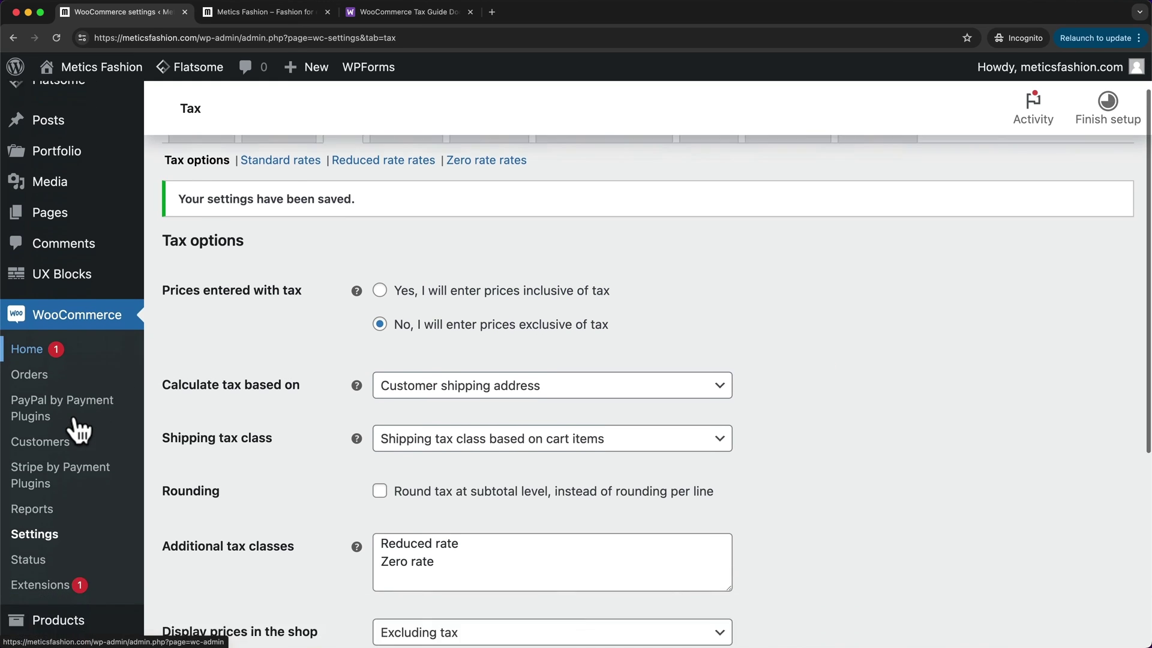
{"action": "scroll", "coordinate": [78, 427], "scroll_direction": "down", "scroll_amount": 1}
{"action": "left_click", "coordinate": [70, 536]}
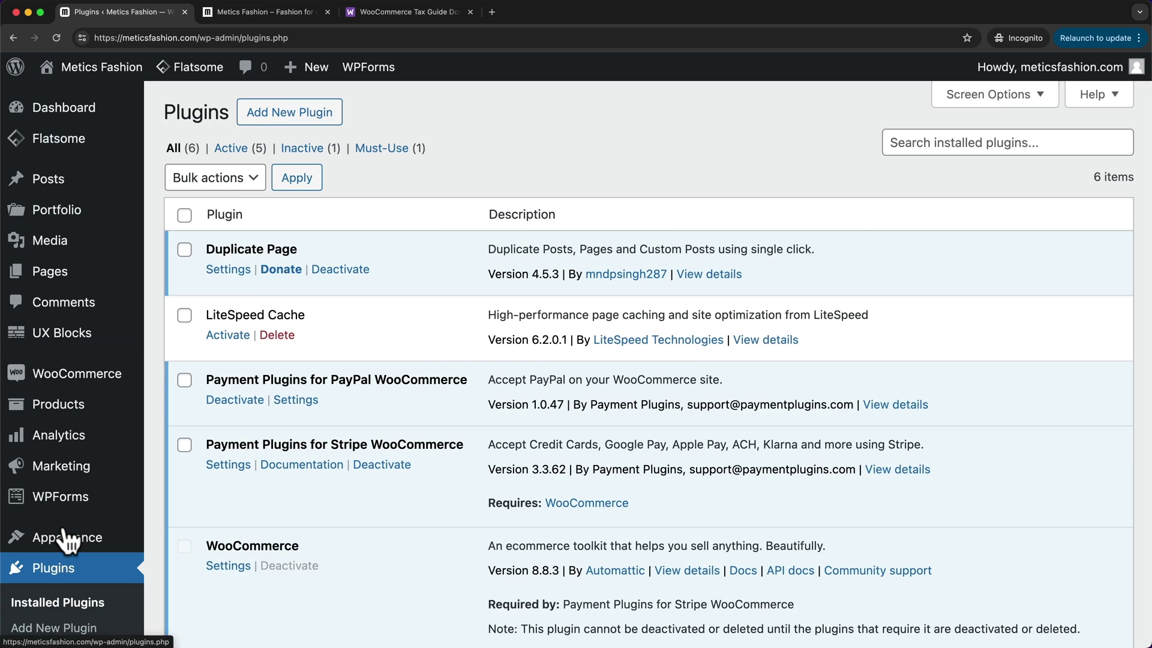
{"action": "left_click", "coordinate": [306, 115]}
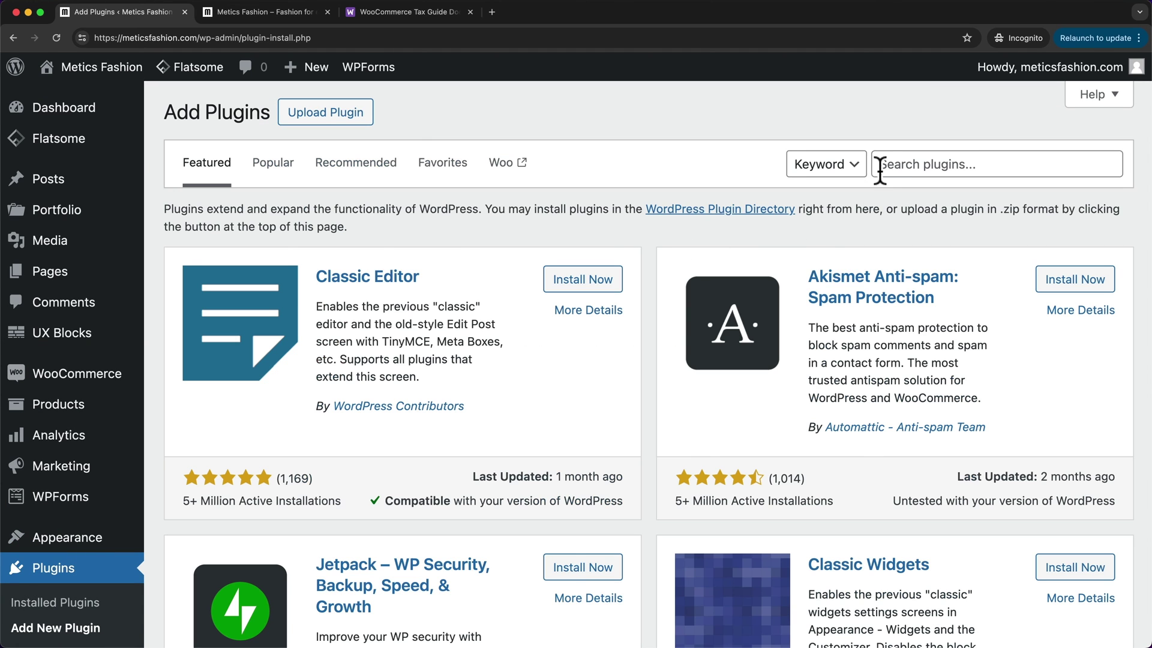
{"action": "left_click", "coordinate": [884, 164]}
{"action": "type", "text": "woocommerce"}
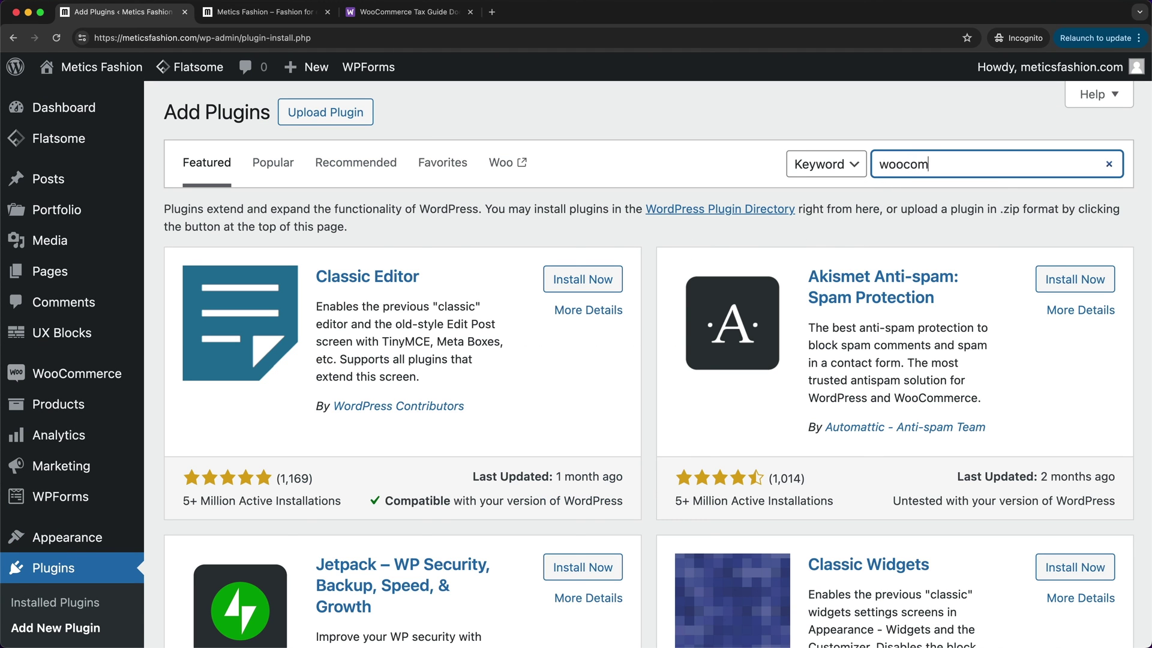
{"action": "type", "text": " tax"}
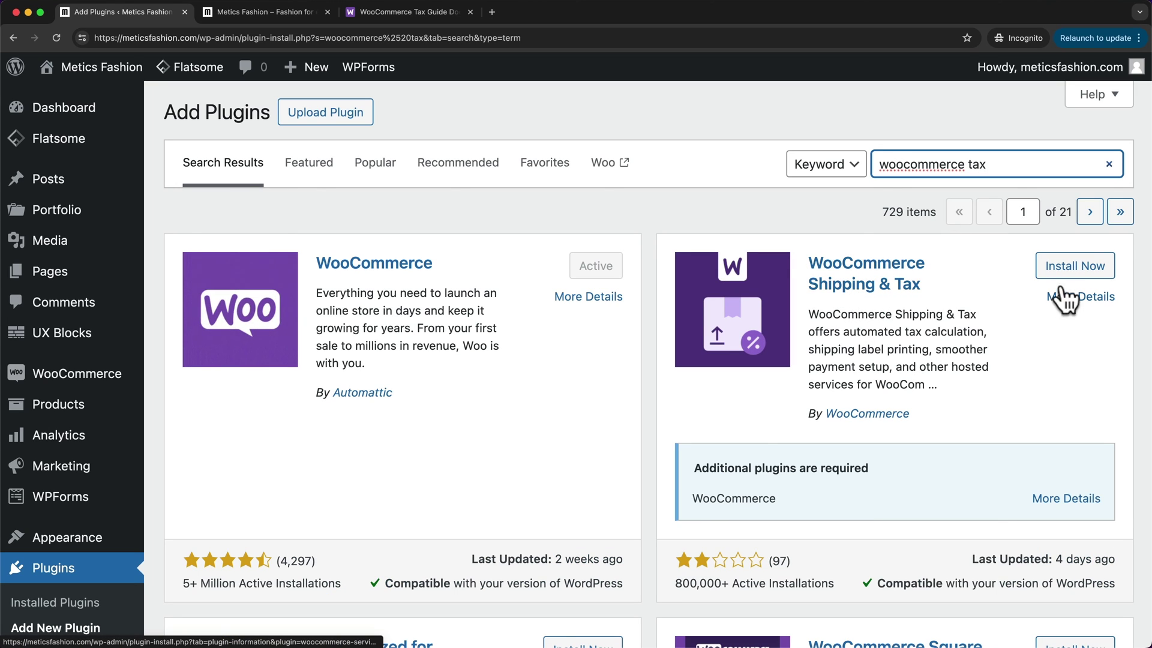
Install and activate the WooCommerce Shipping & Tax plugin
{"action": "left_click", "coordinate": [1061, 273]}
{"action": "left_click", "coordinate": [1060, 273]}
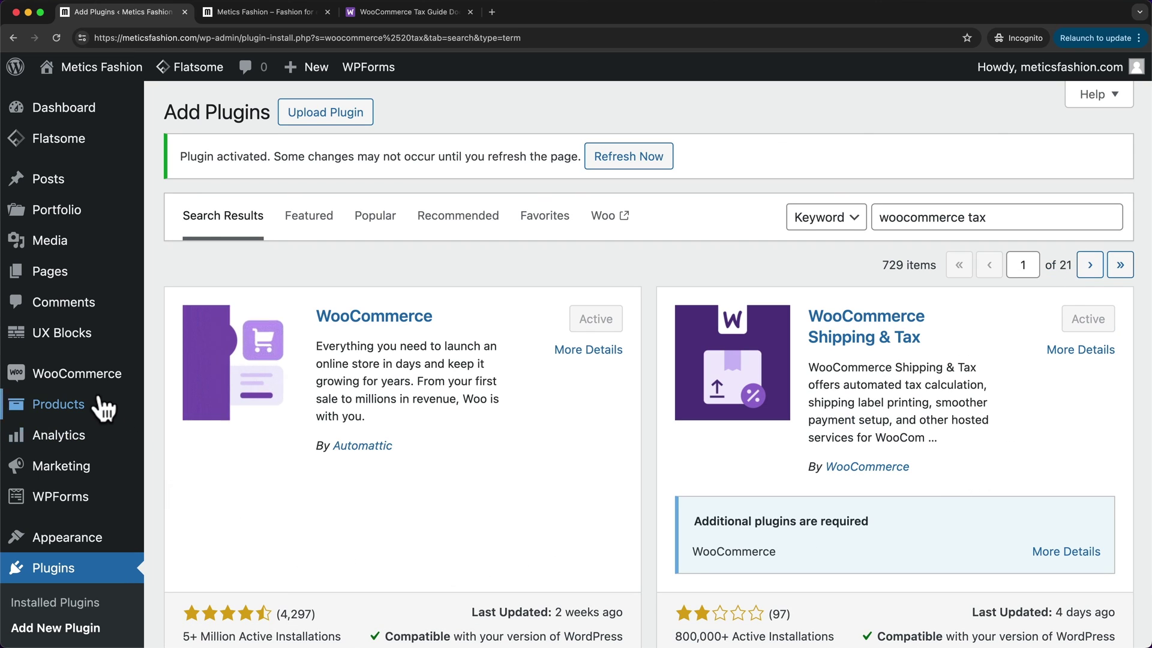
{"action": "mouse_move", "coordinate": [94, 382]}
{"action": "left_click", "coordinate": [204, 549]}
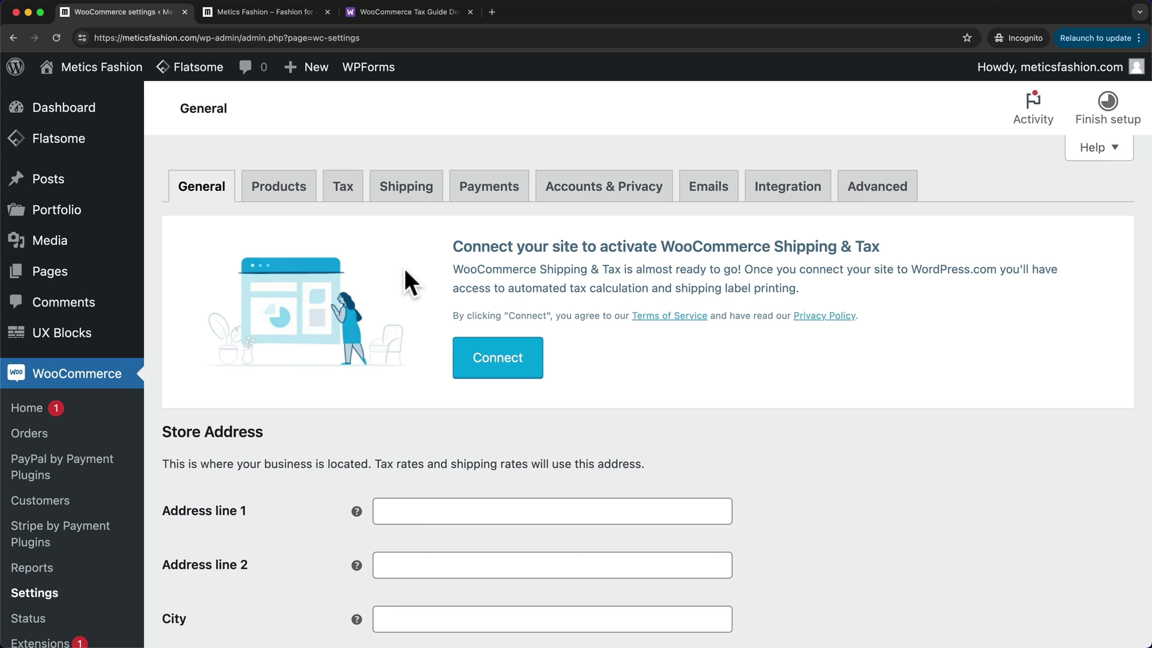
Request a WordPress.com magic sign-in link for connecting WooCommerce Shipping & Tax, using the pre-filled e-mail
{"action": "left_click", "coordinate": [497, 370]}
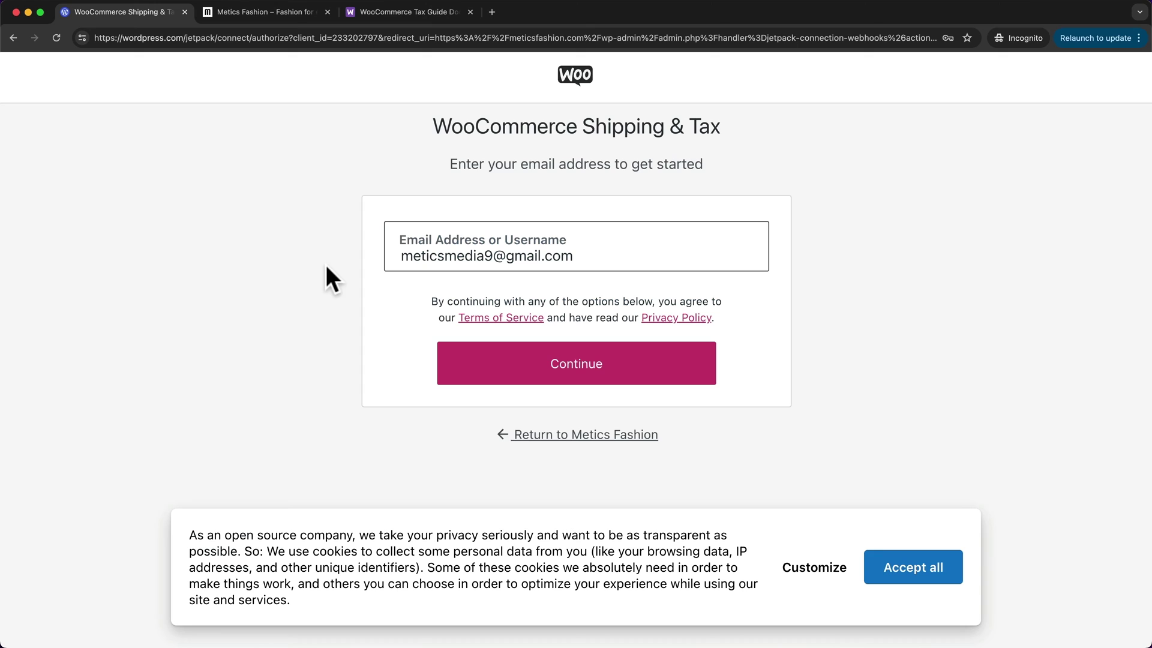
{"action": "left_click", "coordinate": [577, 377]}
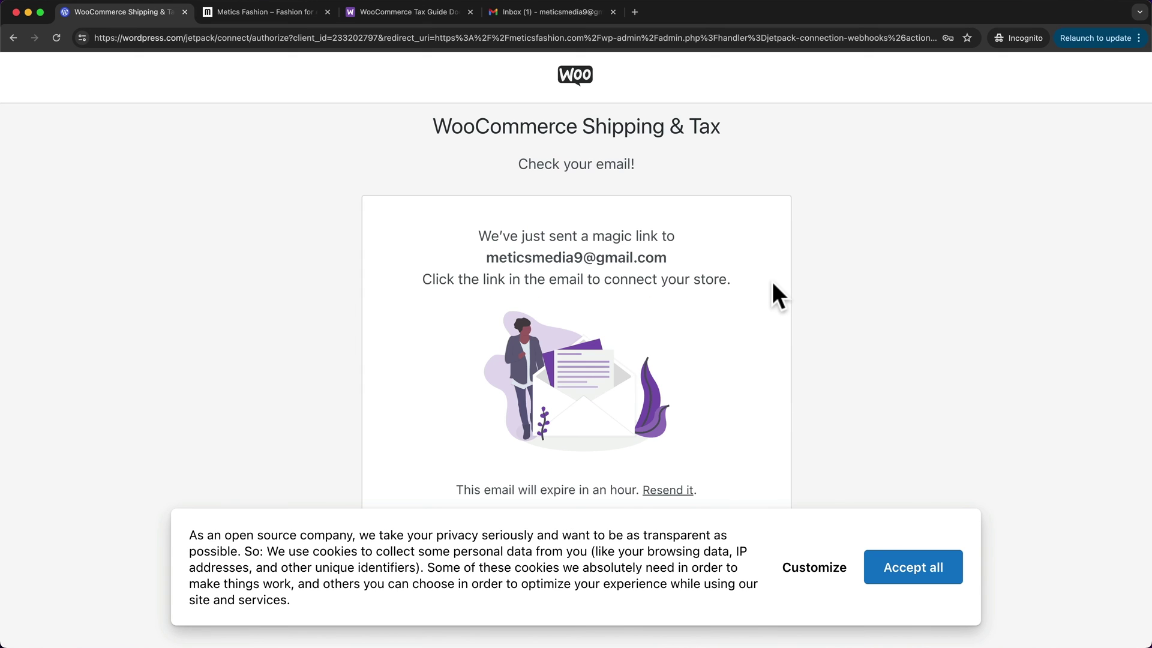
Approve the store connection via the 'Connect to WooCommerce Shipping & Tax' e-mail in Gmail
{"action": "left_click", "coordinate": [577, 14]}
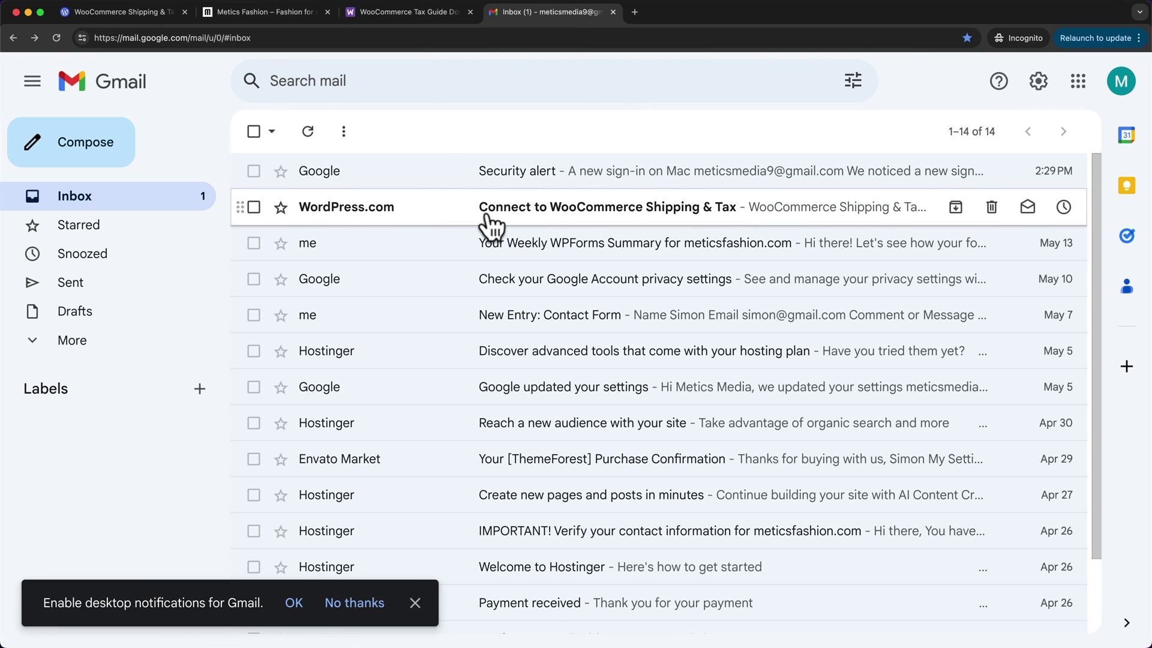
{"action": "left_click", "coordinate": [690, 210]}
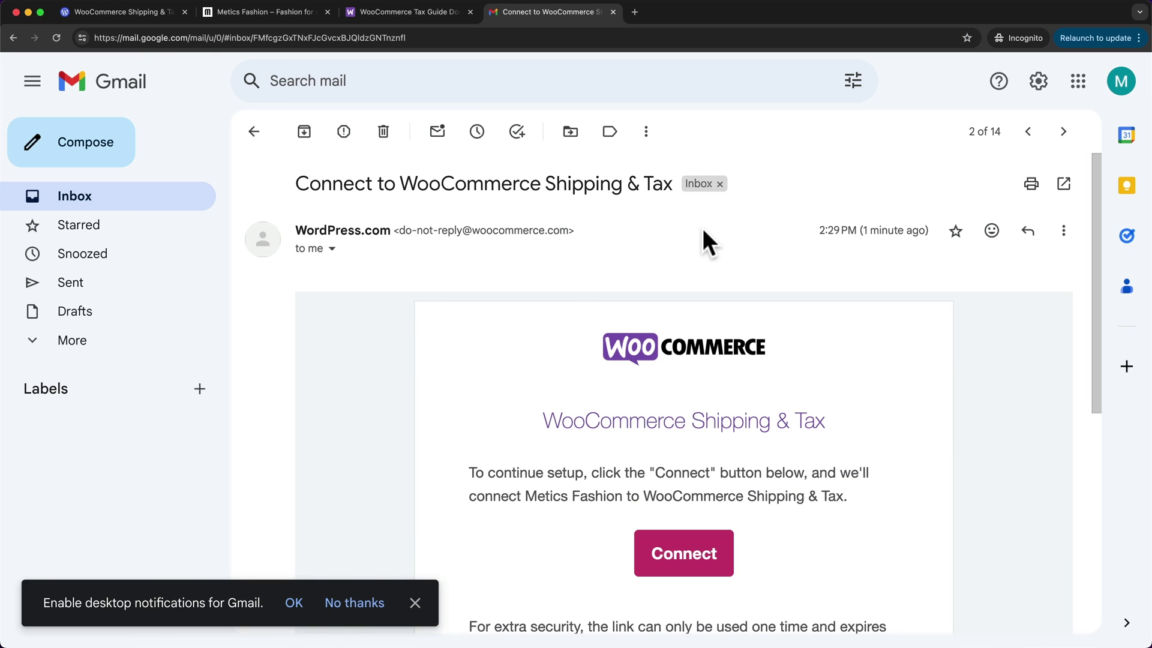
{"action": "scroll", "coordinate": [704, 240], "scroll_direction": "down", "scroll_amount": 3}
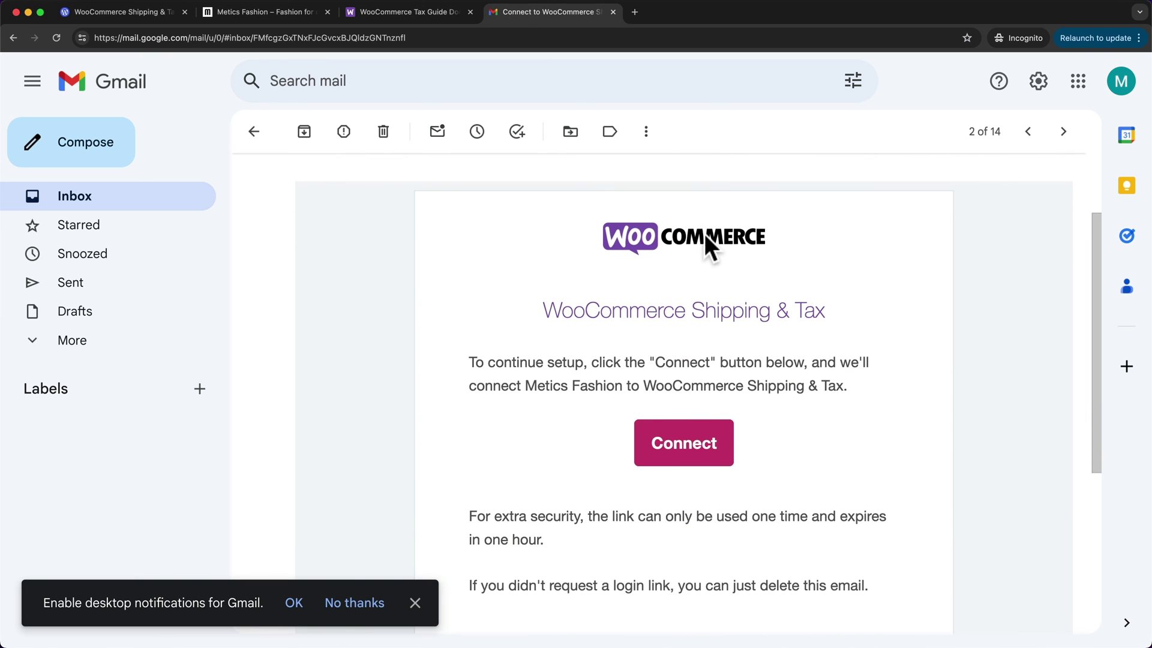
{"action": "left_click", "coordinate": [681, 444]}
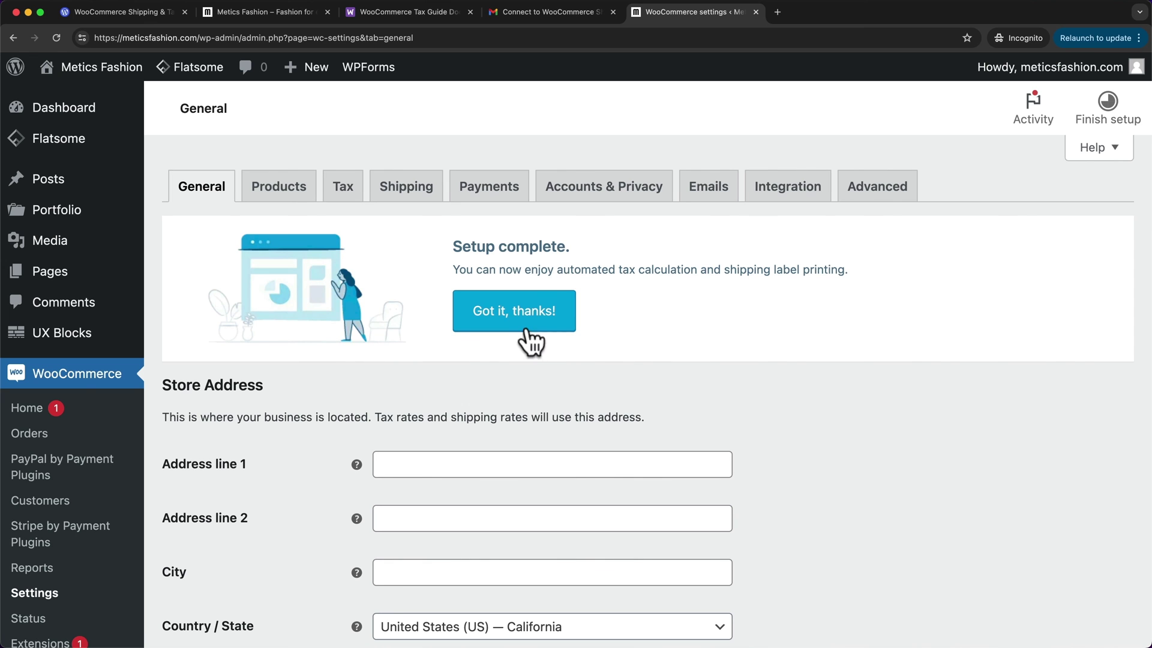
Dismiss the setup-complete notice, set Automated taxes to 'Enable automated taxes' and save
{"action": "left_click", "coordinate": [532, 329]}
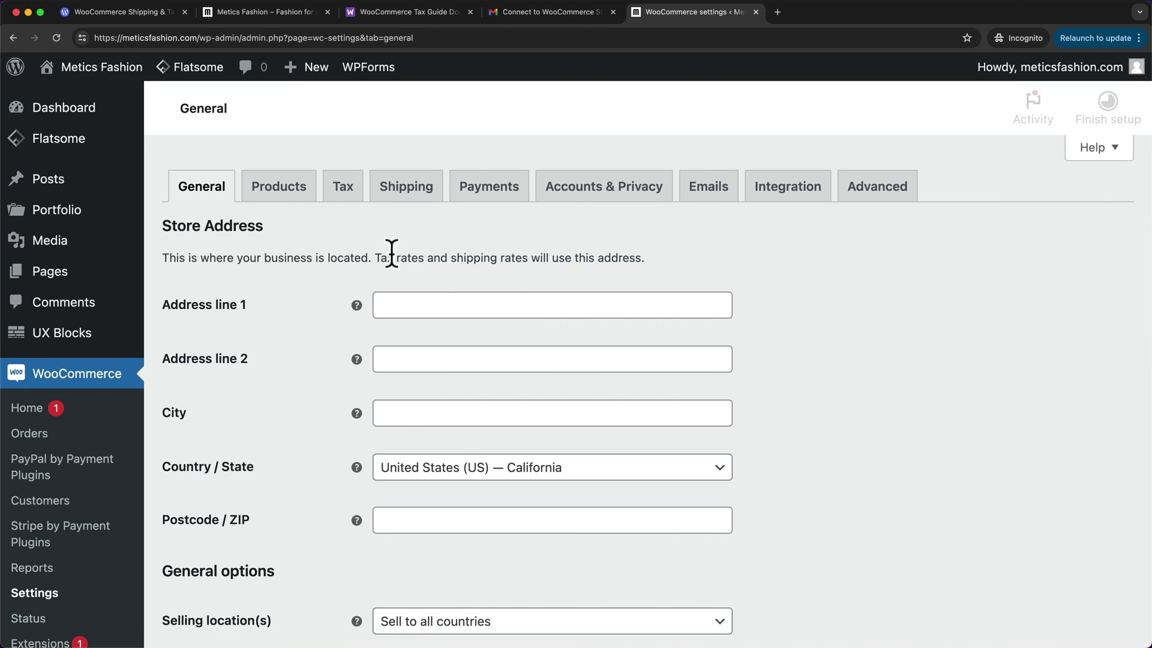
{"action": "left_click", "coordinate": [351, 199]}
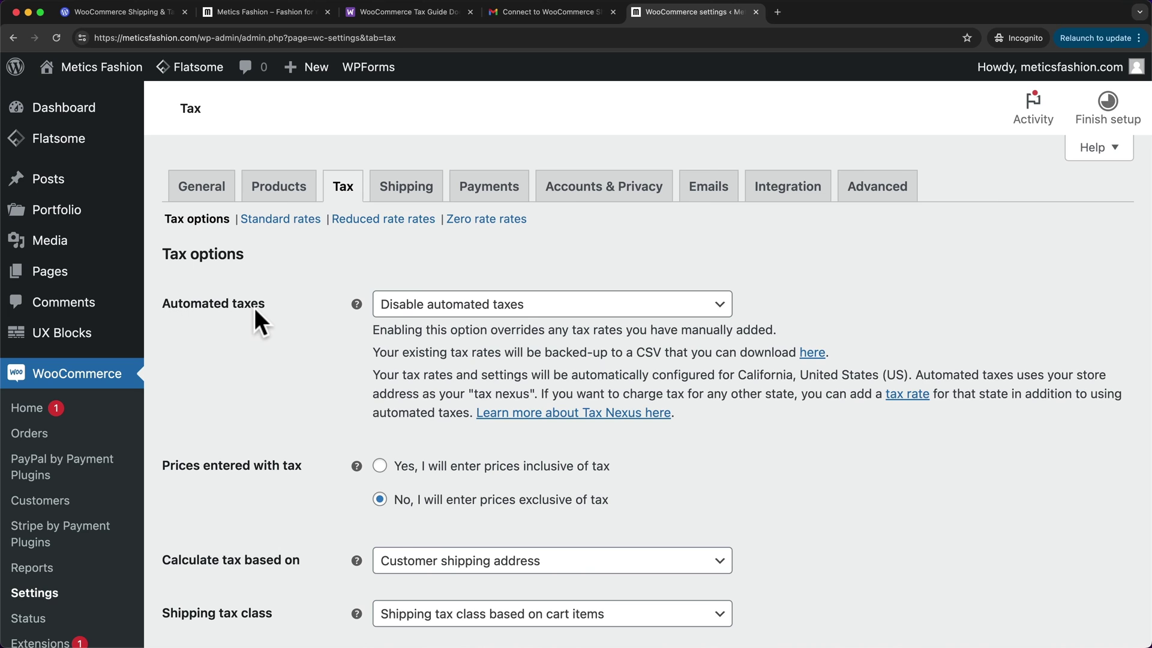
{"action": "left_click", "coordinate": [485, 312]}
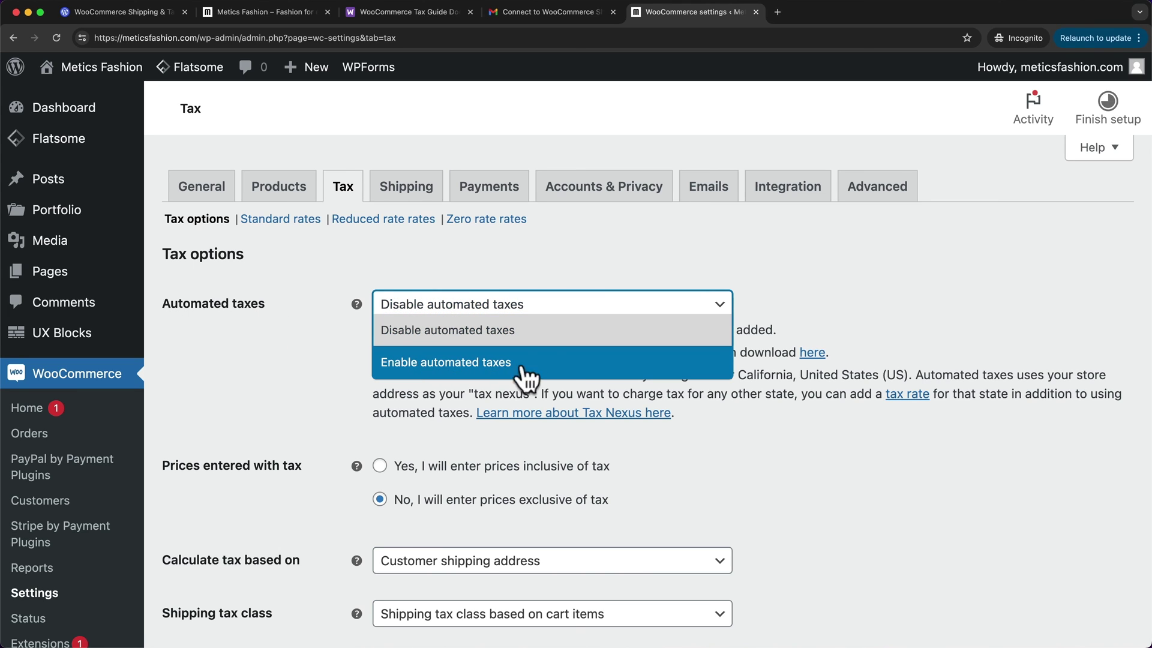
{"action": "left_click", "coordinate": [556, 369]}
{"action": "scroll", "coordinate": [558, 365], "scroll_direction": "down", "scroll_amount": 10}
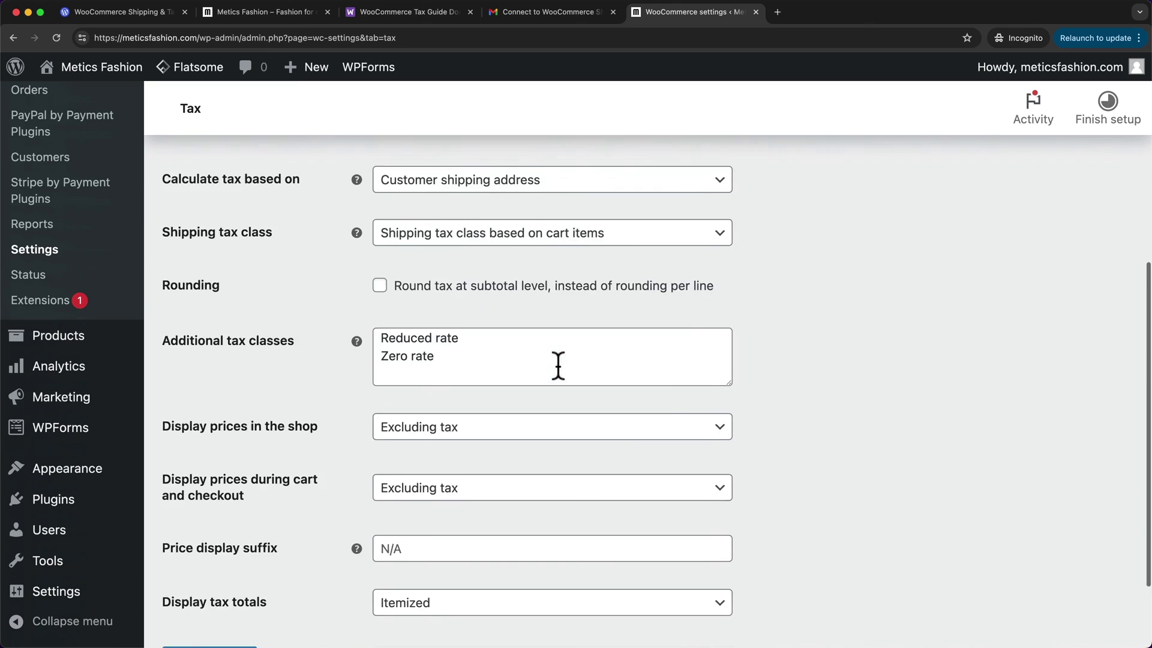
{"action": "left_click", "coordinate": [242, 558]}
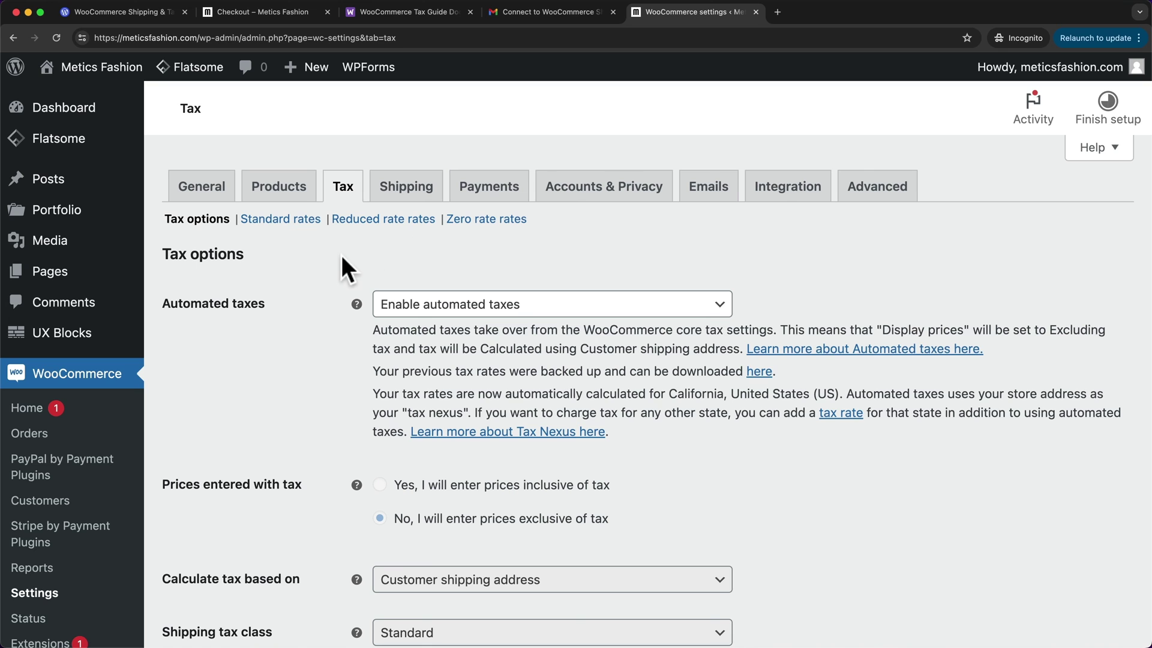
Go back to the General settings and review the store address (United States — California)
{"action": "left_click", "coordinate": [197, 191]}
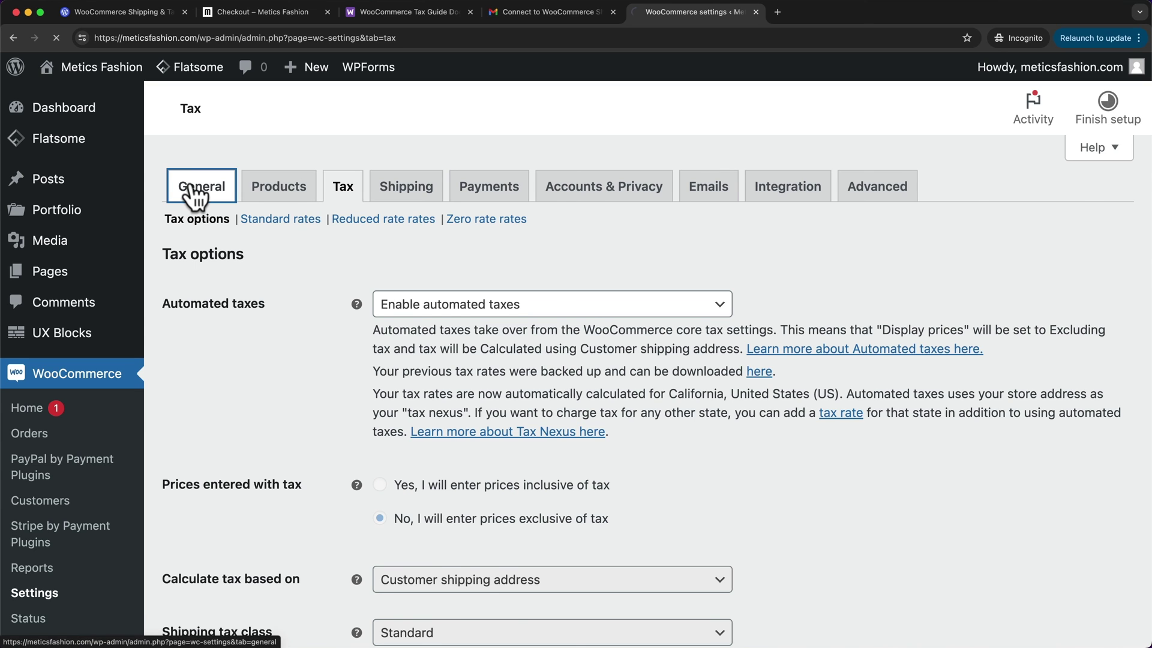
{"action": "scroll", "coordinate": [192, 204], "scroll_direction": "down", "scroll_amount": 2}
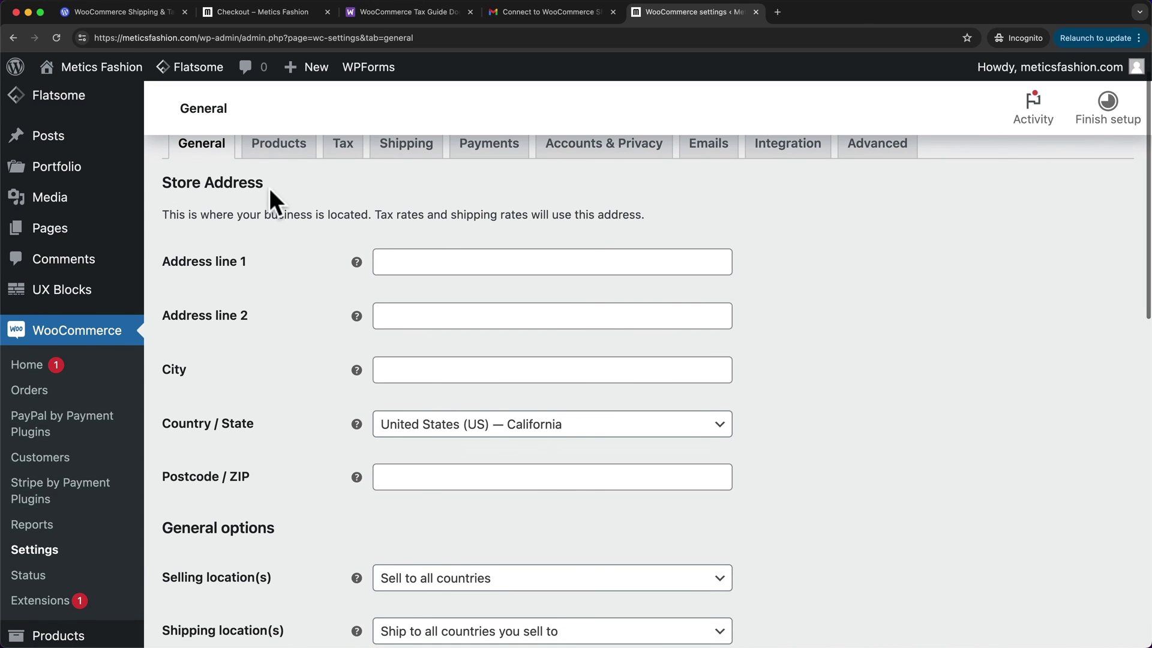
{"action": "scroll", "coordinate": [390, 216], "scroll_direction": "down", "scroll_amount": 1}
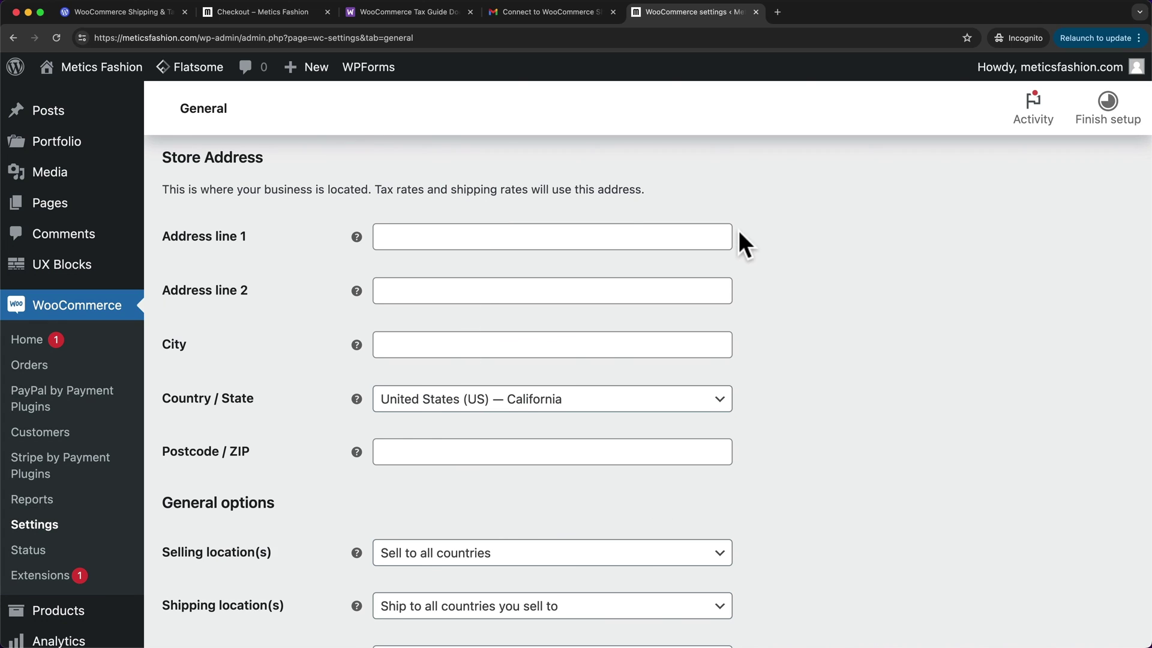